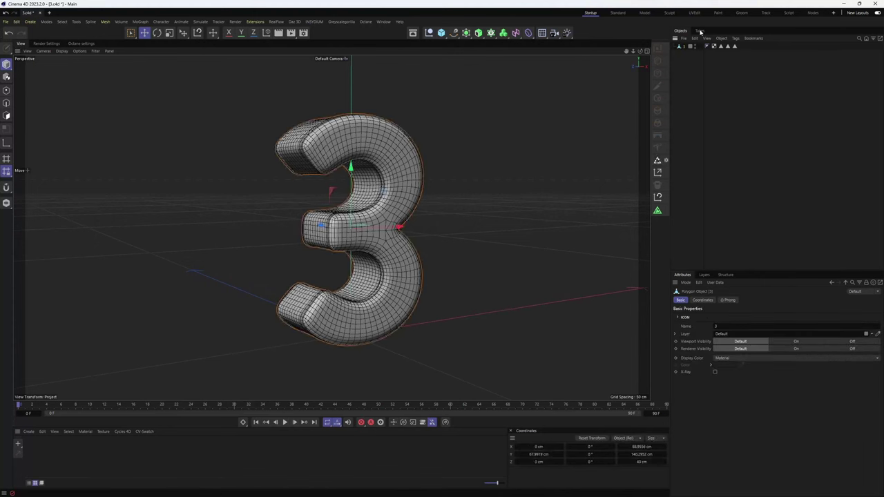
Loop-select a polygon band around the 3 and expand the selection
key(u)
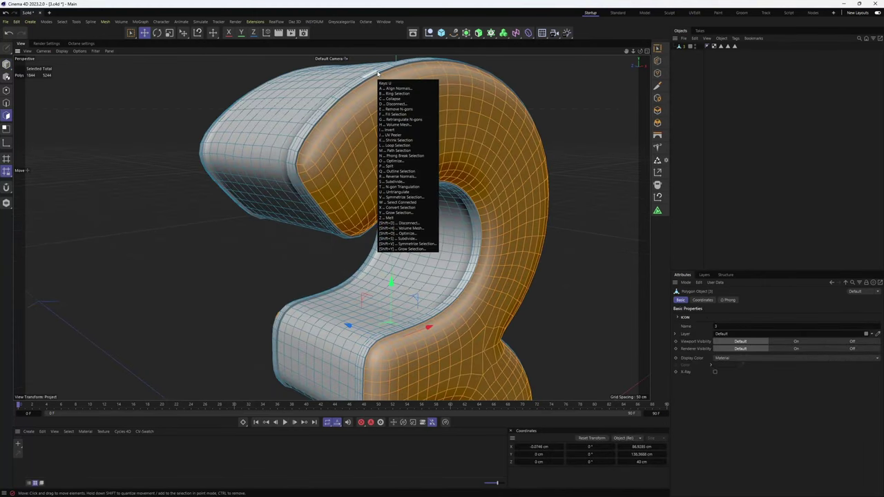
key(l)
scroll(573, 88, down, 5)
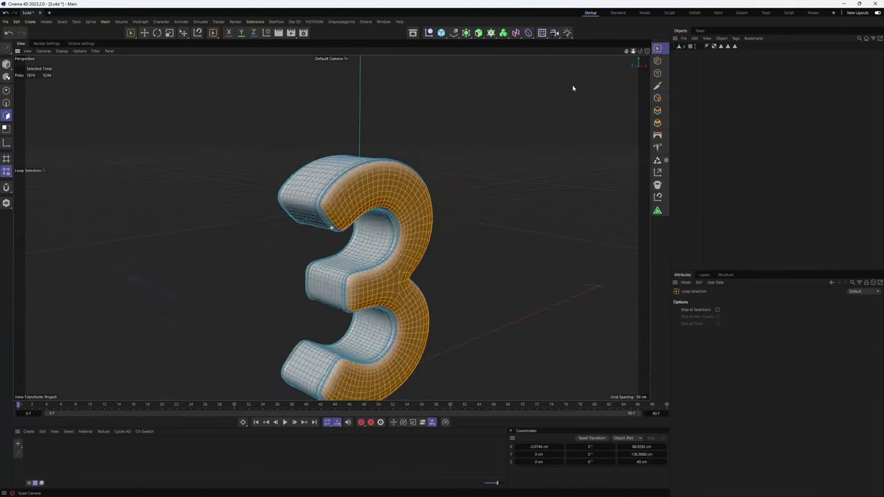
scroll(340, 230, up, 3)
click(62, 21)
click(108, 152)
right_click(424, 24)
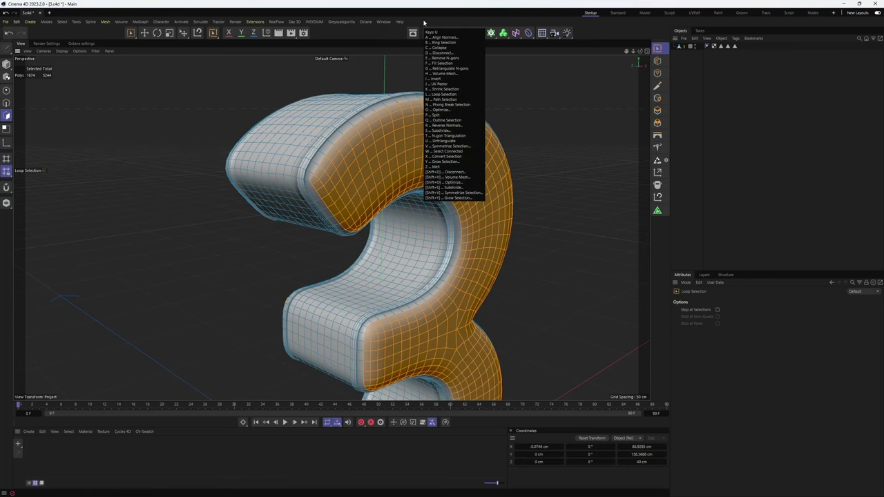
key(Escape)
Widen the band, then undo it and return to loop selection
alt+drag(274, 110, 346, 112)
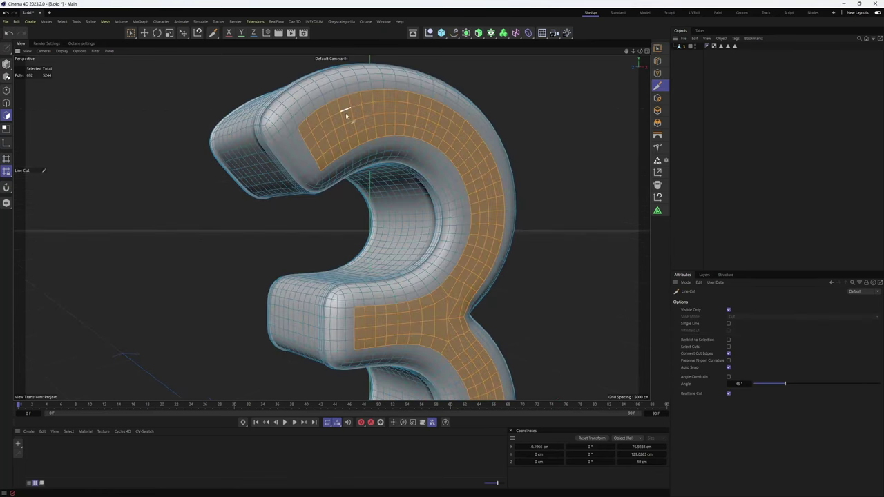
alt+drag(468, 119, 554, 65)
key(ctrl+z)
key(u)
key(l)
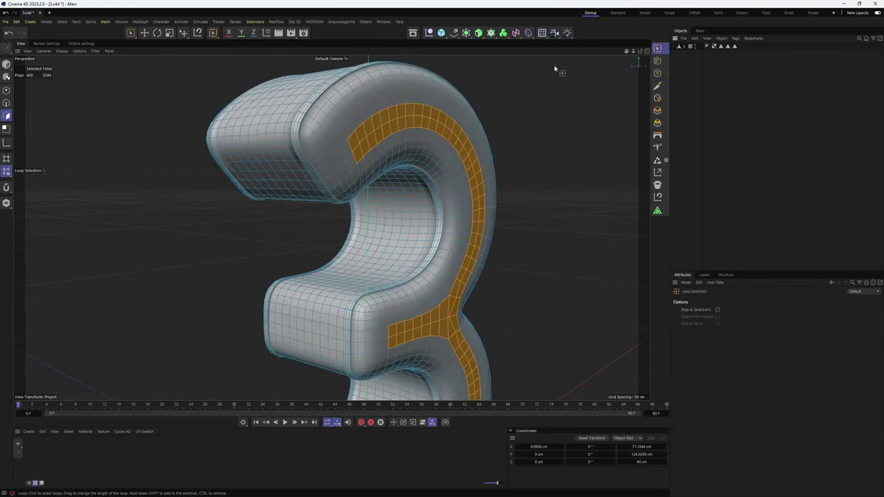
Restore the saved front-and-back face selection and inset those faces
click(688, 364)
alt+drag(247, 168, 345, 166)
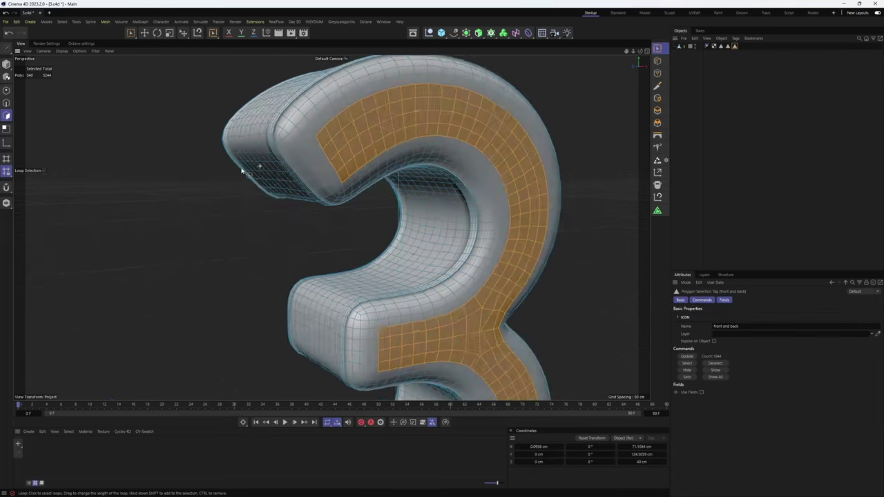
key(i)
alt+drag(553, 82, 572, 115)
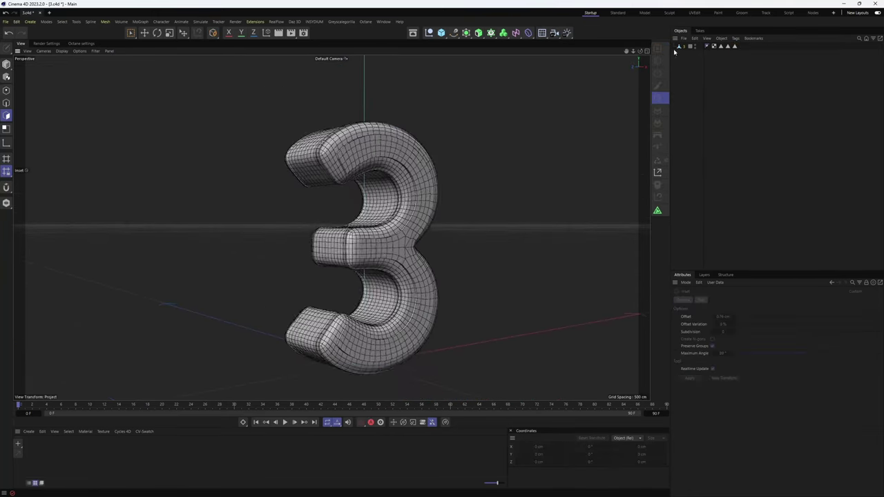
Smooth the 3 by placing it under a Subdivision Surface
alt+click(478, 32)
click(61, 51)
click(97, 76)
alt+drag(297, 206, 365, 206)
scroll(103, 148, up, 3)
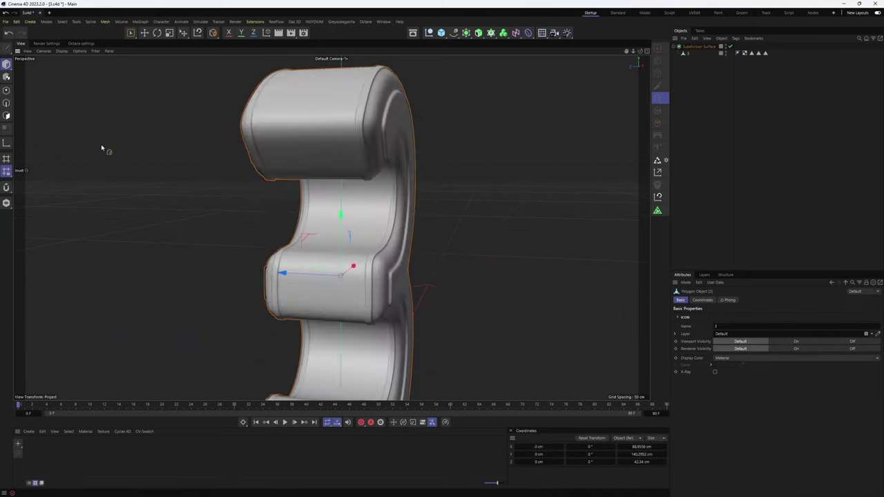
alt+drag(103, 147, 378, 183)
Loop-select a vertical band along the 3's side and extrude it
key(u)
key(l)
click(274, 243)
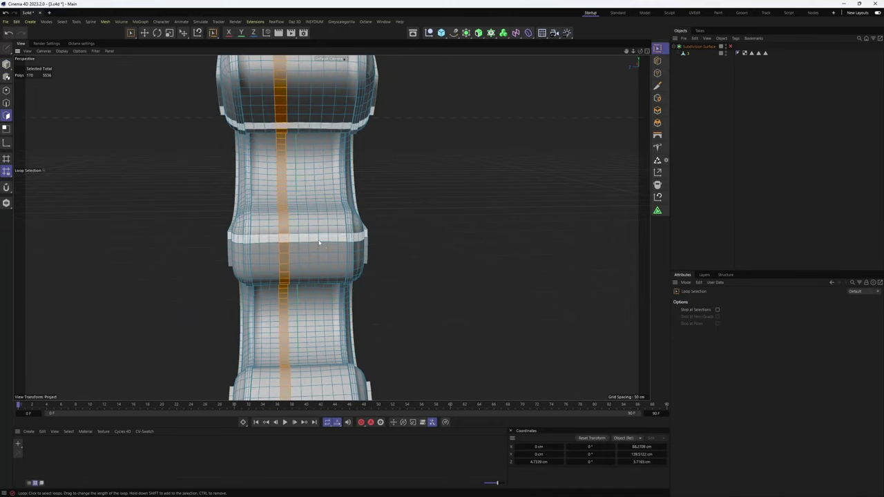
key(d)
alt+drag(388, 69, 578, 130)
scroll(578, 131, down, 5)
alt+drag(509, 145, 705, 119)
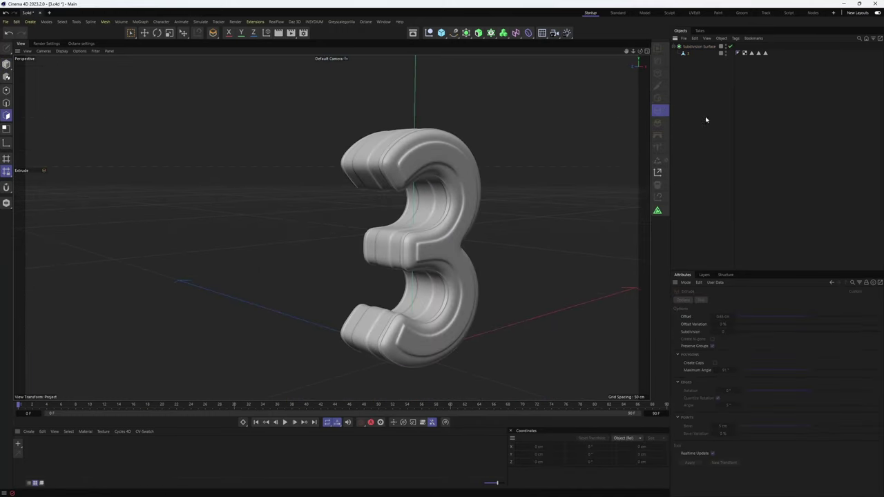
Orbit back to the front and select the 3 object for tagging
alt+drag(525, 179, 452, 217)
click(345, 228)
click(145, 33)
Add a Cloth simulation tag to the 3 and turn on Soft Body
click(736, 38)
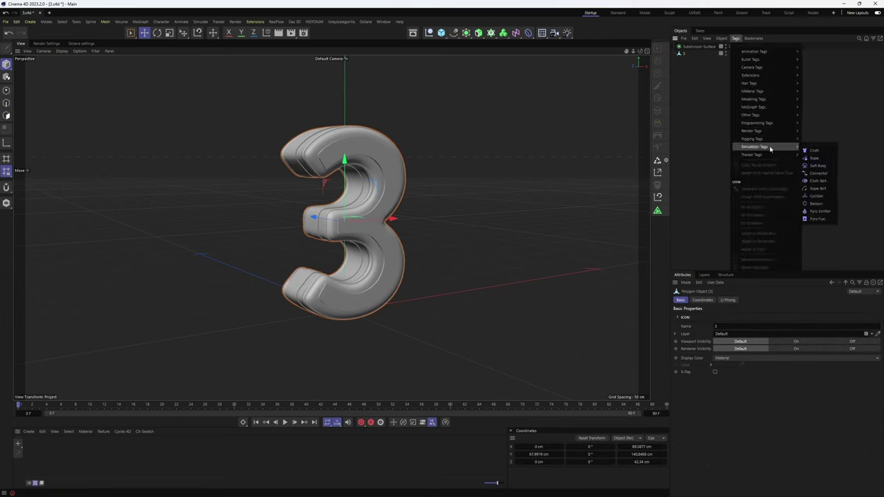
click(815, 150)
click(741, 300)
click(712, 324)
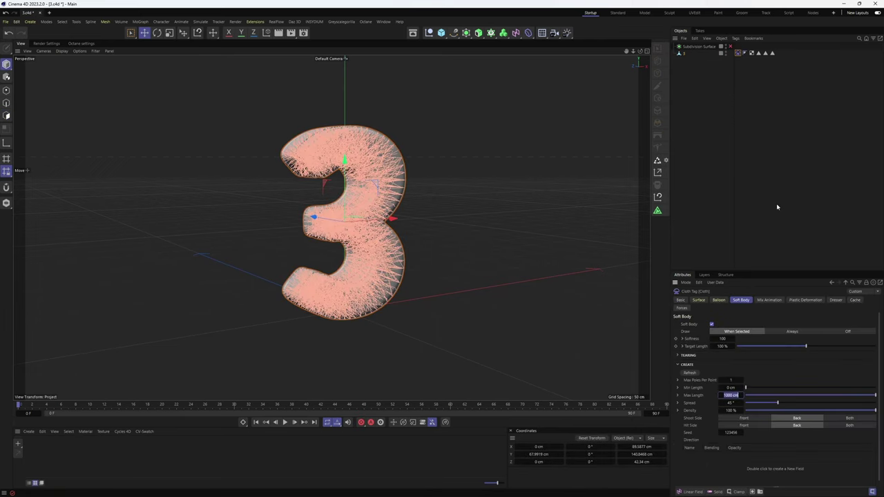
Set Project Simulation gravity to 0 and play to test the cloth
click(786, 146)
click(815, 300)
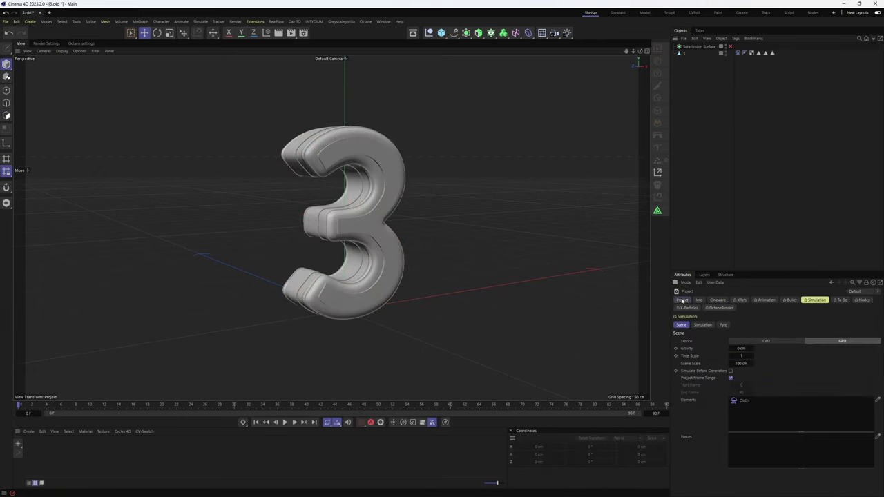
click(683, 301)
click(284, 422)
click(744, 302)
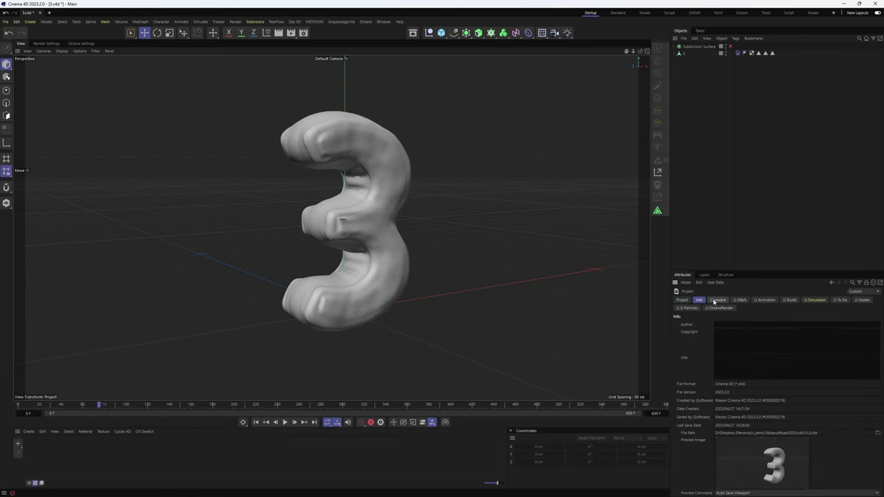
Enable Balloon inflation in the 3's Cloth tag
click(696, 171)
click(737, 53)
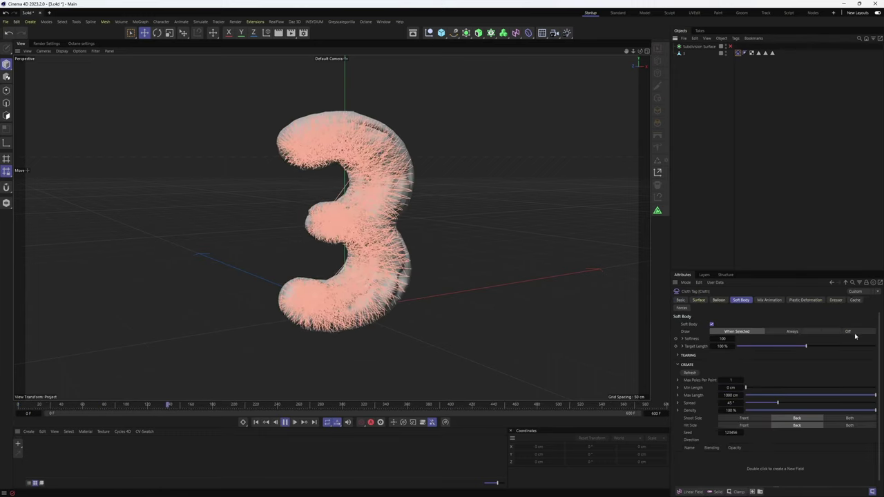
click(769, 300)
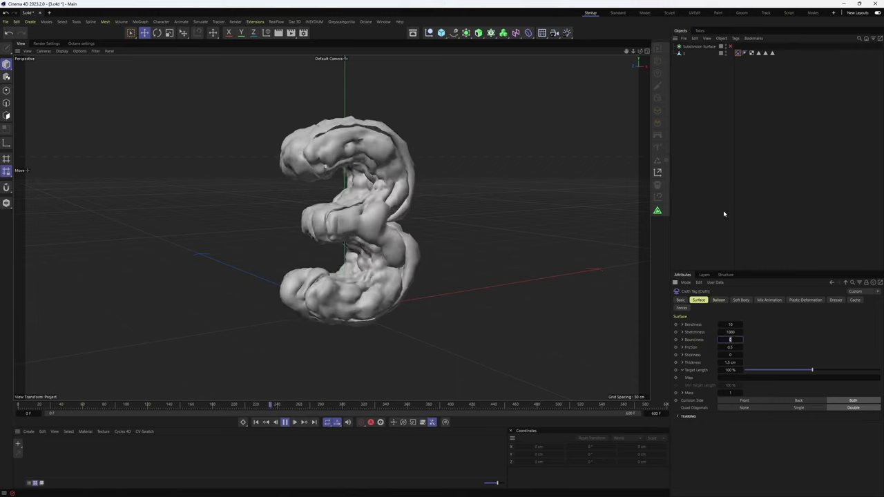
click(741, 300)
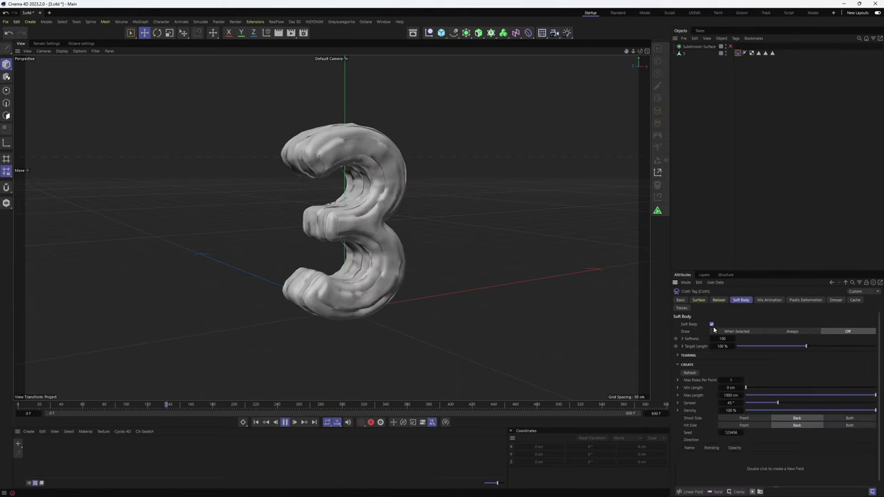
click(719, 300)
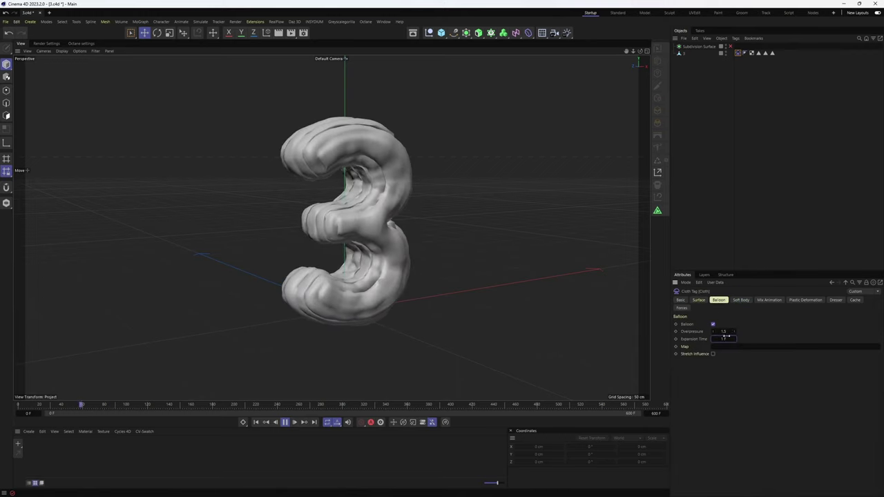
Make the smoothed 3 a single editable mesh and replay the cloth simulation
key(c)
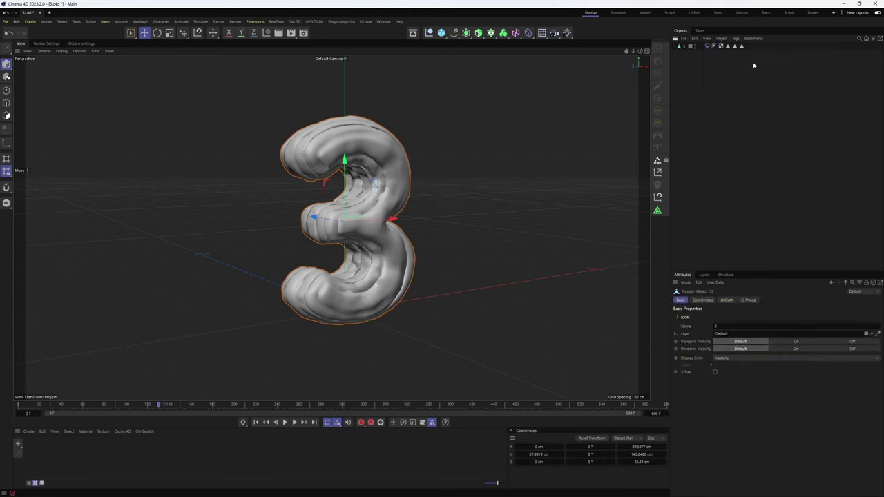
click(285, 422)
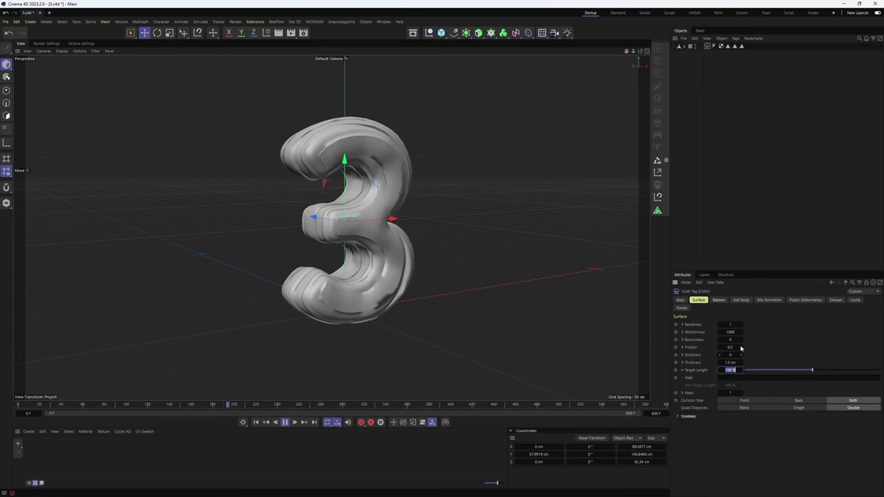
key(ctrl+d)
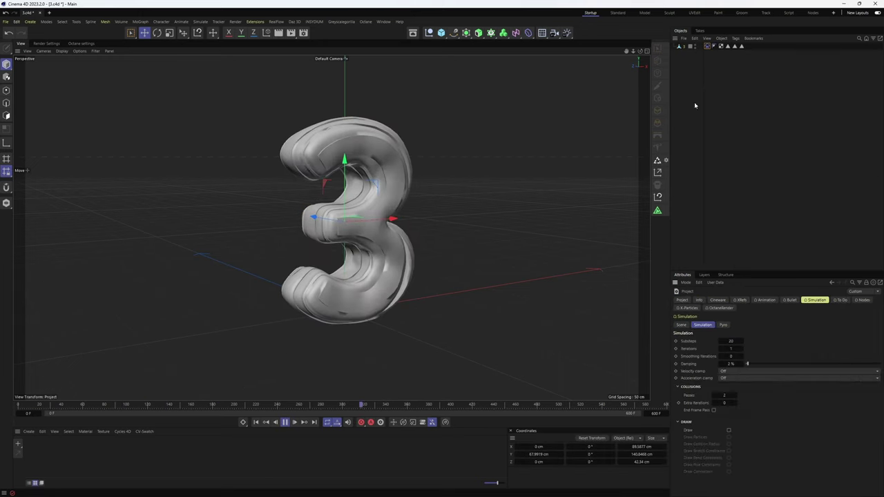
click(695, 103)
Add a Capsule primitive and switch to the front view
click(441, 32)
click(483, 69)
key(F4)
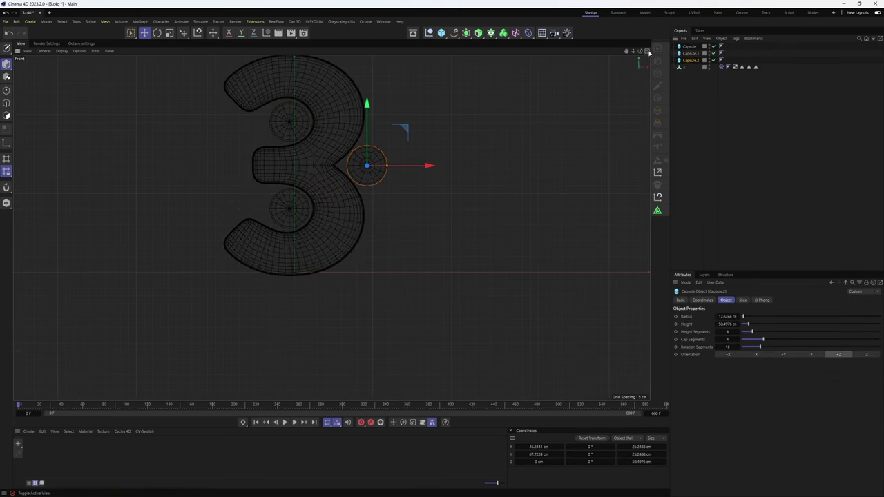
Add a horizontally oriented Cylinder with a 5 cm radius
key(F1)
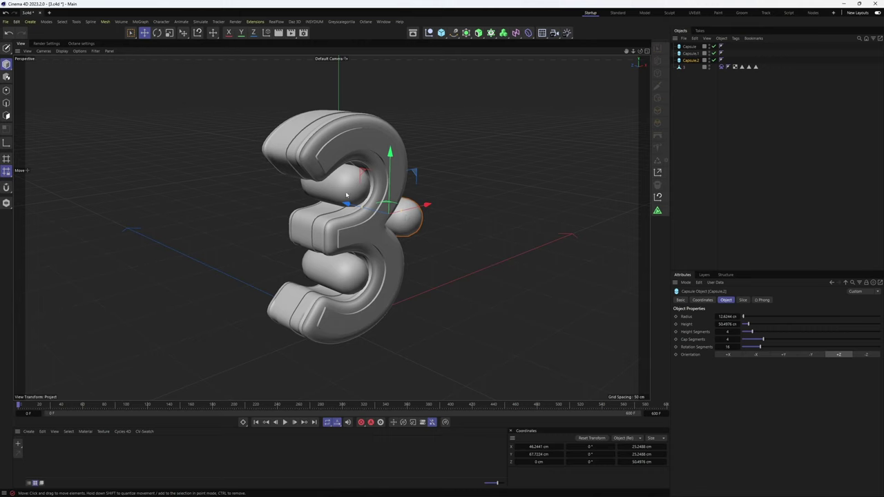
alt+drag(346, 196, 304, 196)
click(441, 32)
click(463, 56)
click(866, 346)
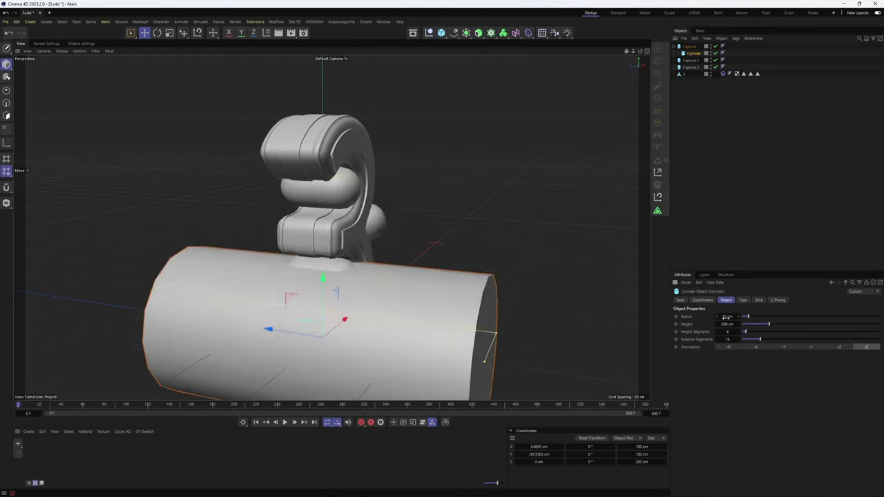
double_click(727, 316)
text(5)
key(Return)
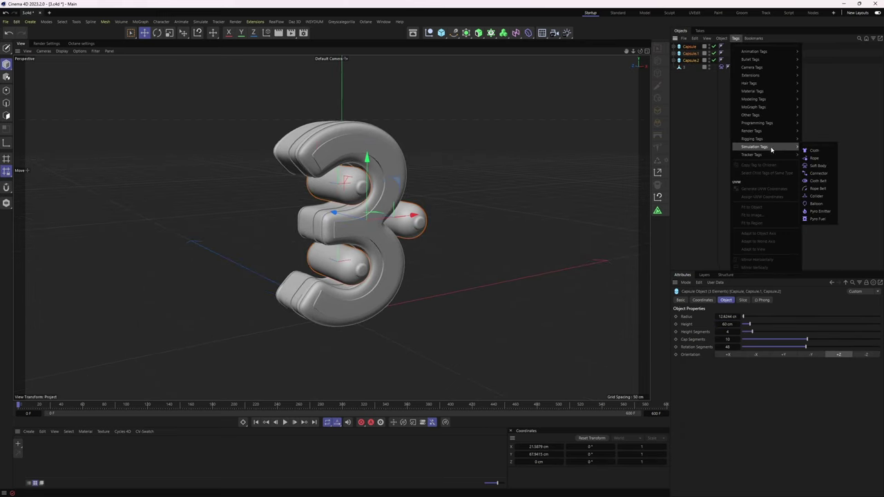
Add a Signal tag with a Noise modifier to the capsules and preview the wobble
right_click(697, 48)
click(815, 113)
click(711, 316)
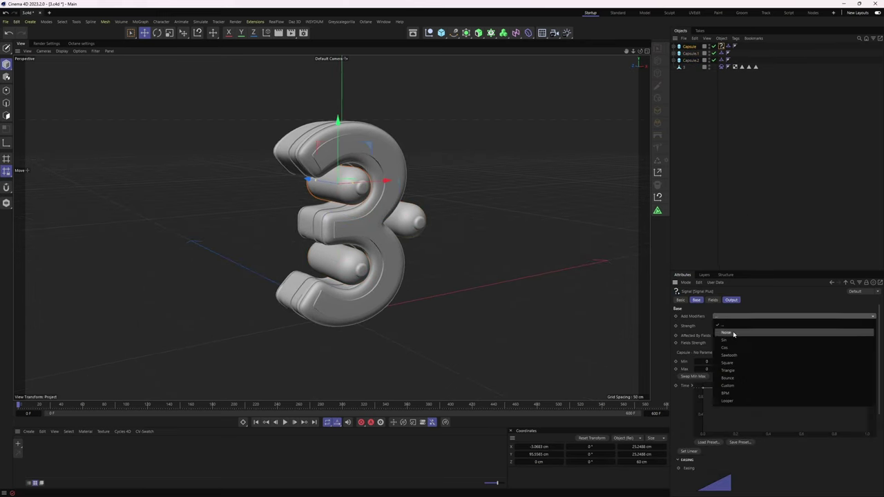
click(722, 332)
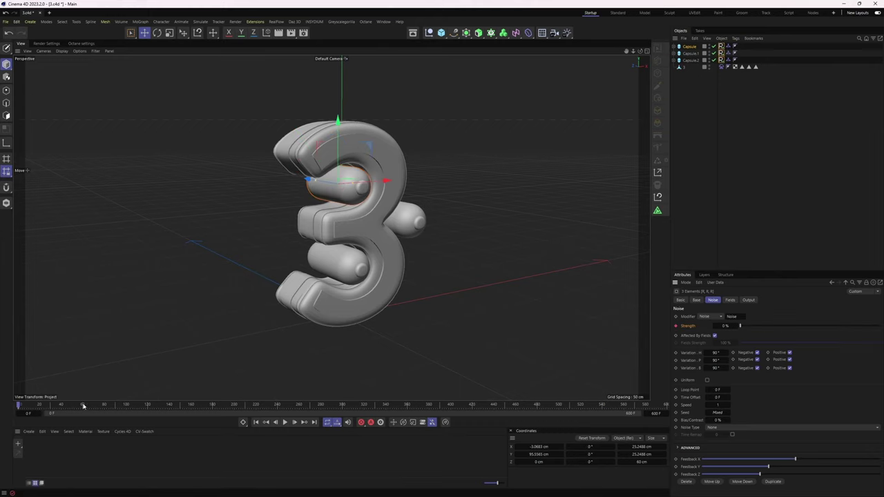
click(285, 422)
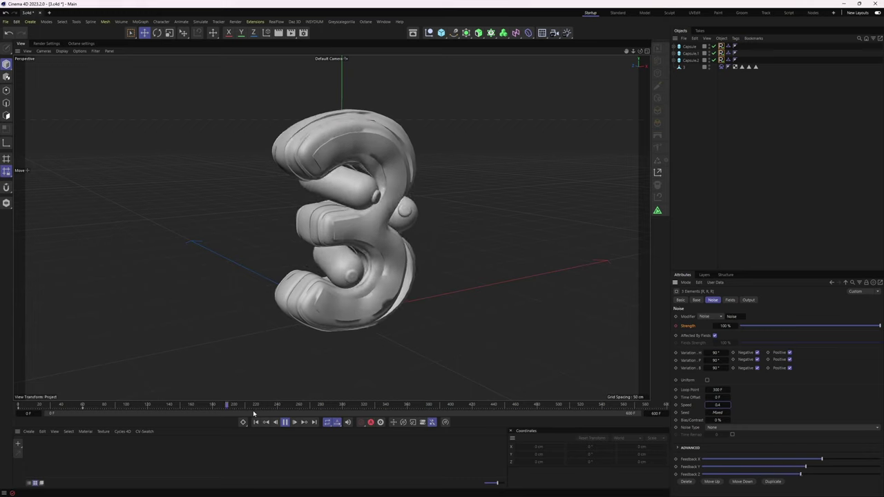
Raise the 3's Phong smoothing angle to 180° and play the simulation
click(721, 45)
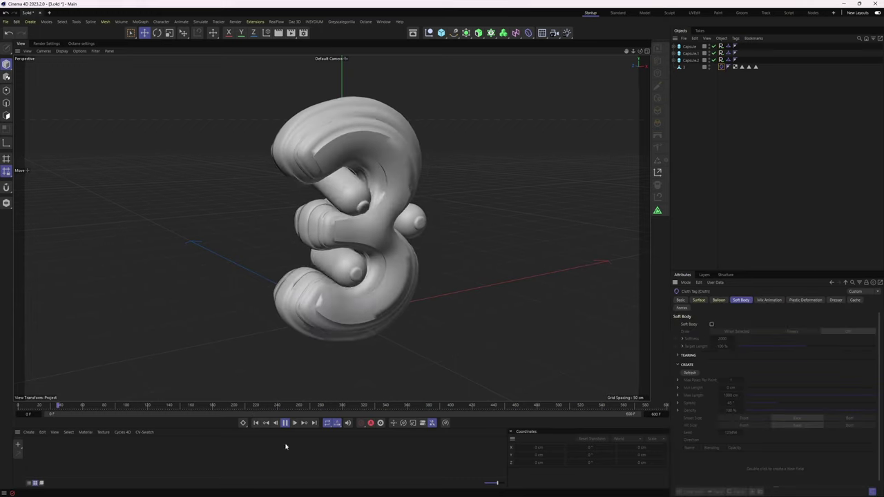
click(728, 67)
drag(776, 321, 880, 323)
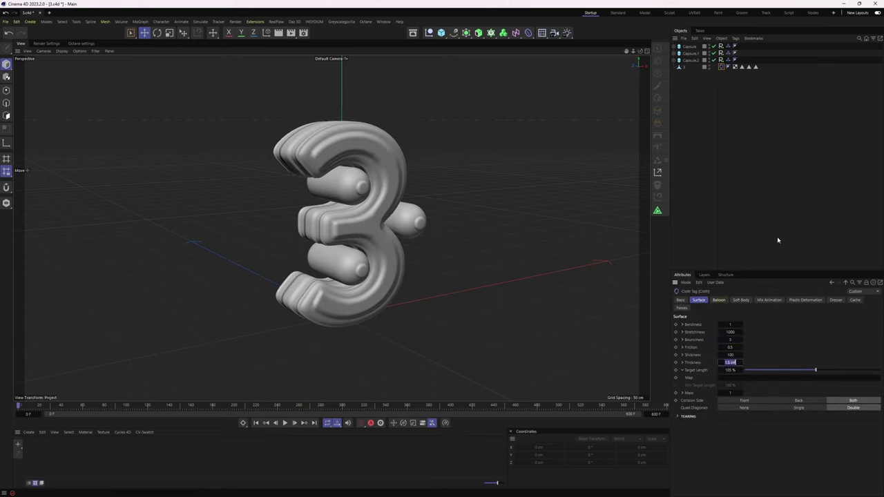
key(F8)
Review the Balloon inflation settings and rewind the simulation
click(284, 423)
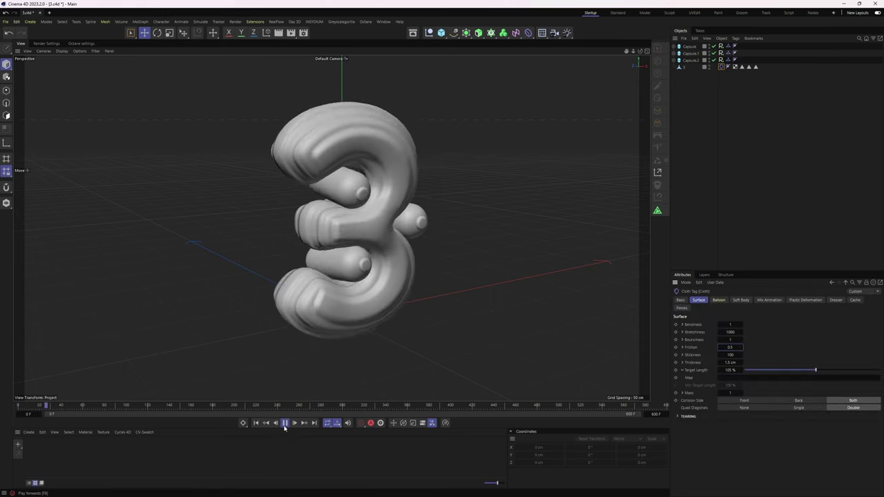
click(719, 299)
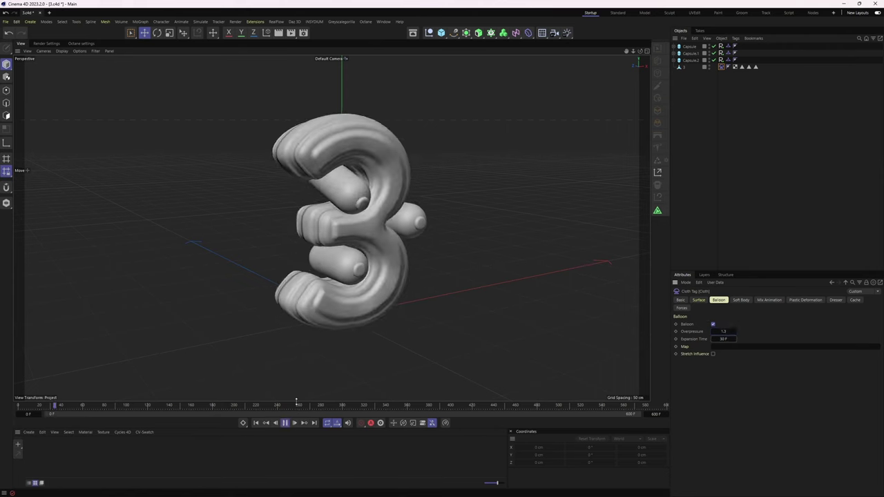
click(689, 46)
click(703, 299)
Add a Signal tag with a Noise modifier to the second capsule
click(721, 46)
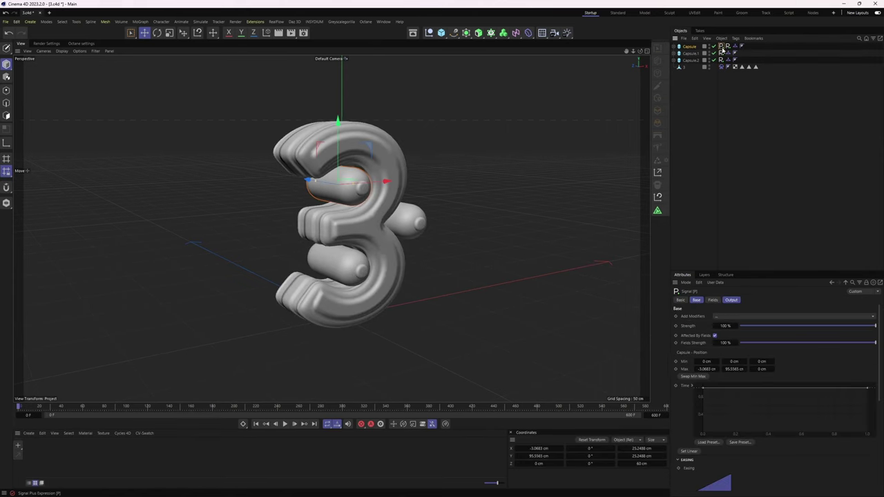
click(720, 54)
click(736, 38)
click(860, 126)
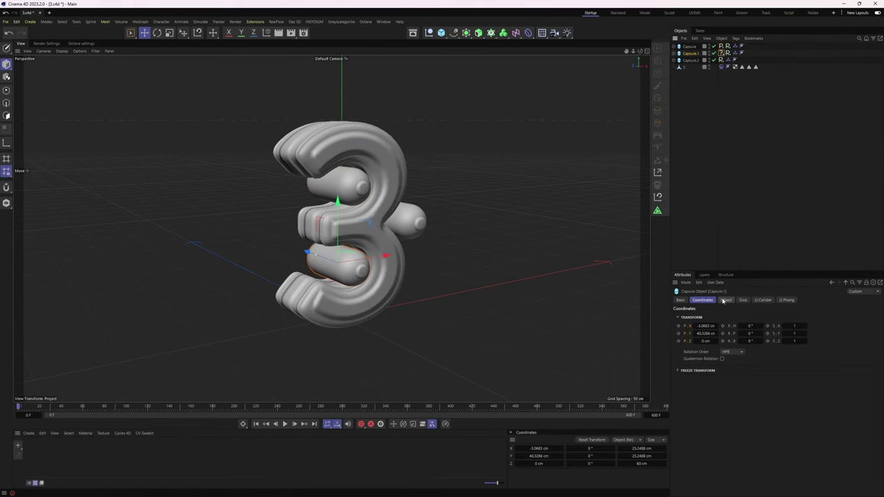
click(736, 38)
click(860, 118)
click(713, 300)
click(704, 316)
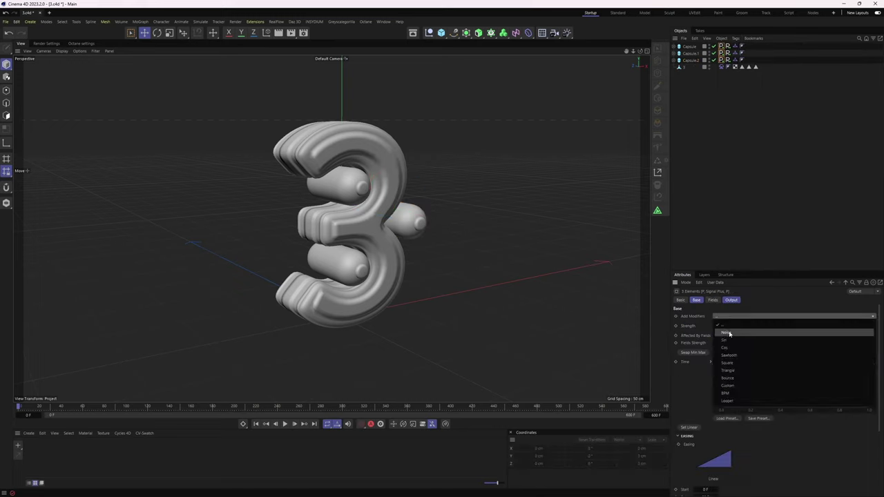
click(717, 314)
Open the second capsule's Signal tag and review its Noise parameters
click(736, 38)
click(759, 139)
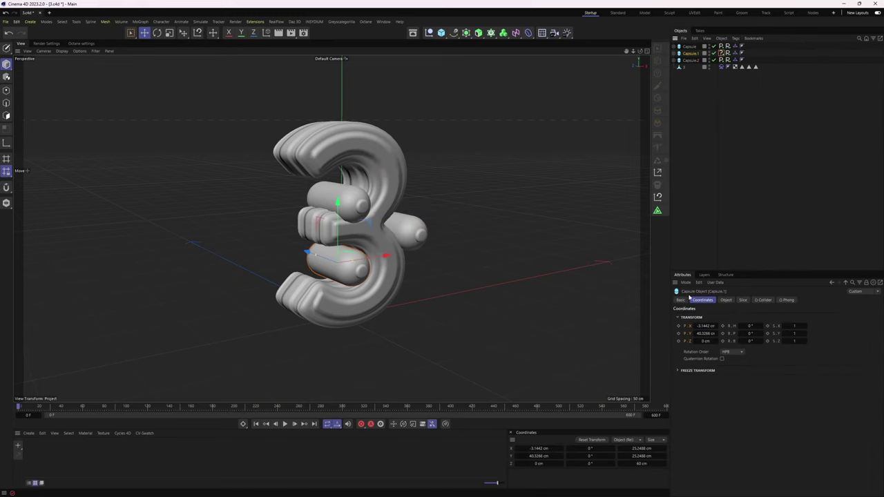
click(721, 52)
click(721, 47)
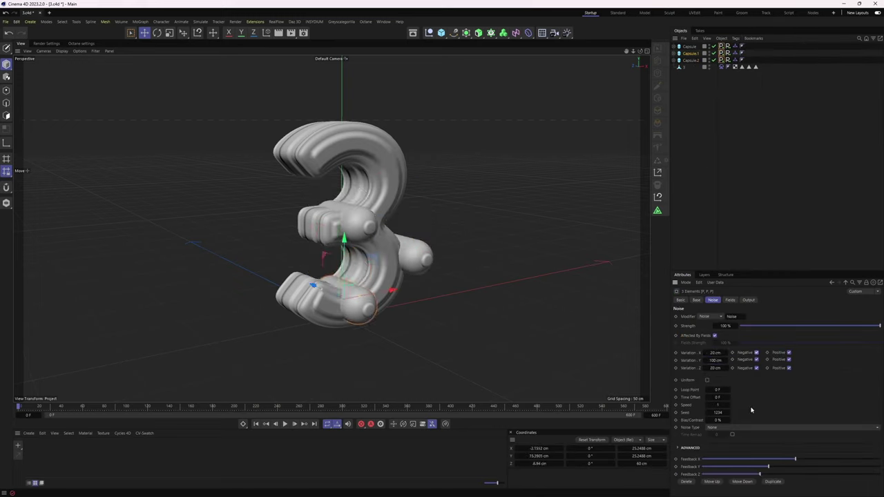
click(735, 172)
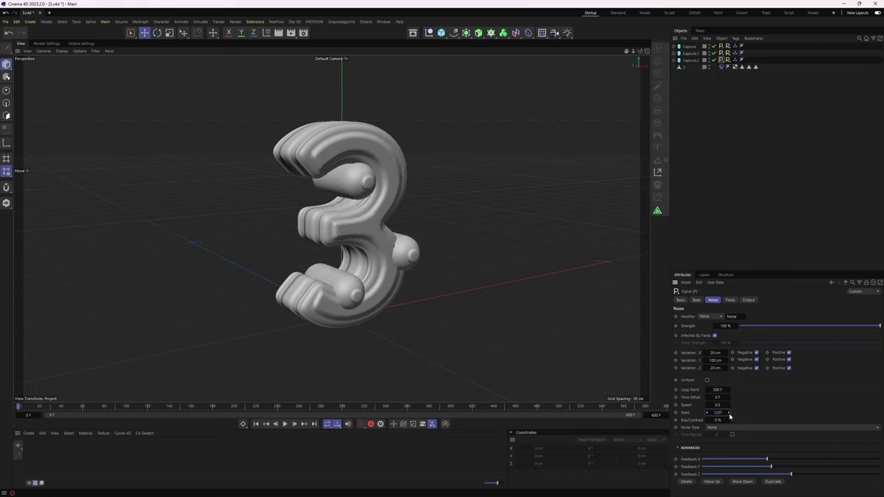
Play the animation to preview the capsules' noise-driven motion
key(F8)
click(681, 214)
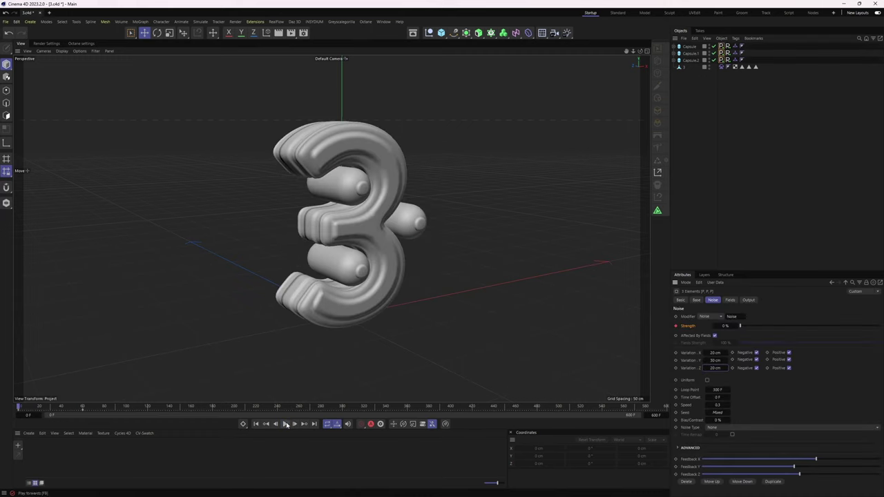
click(287, 425)
shift+click(701, 52)
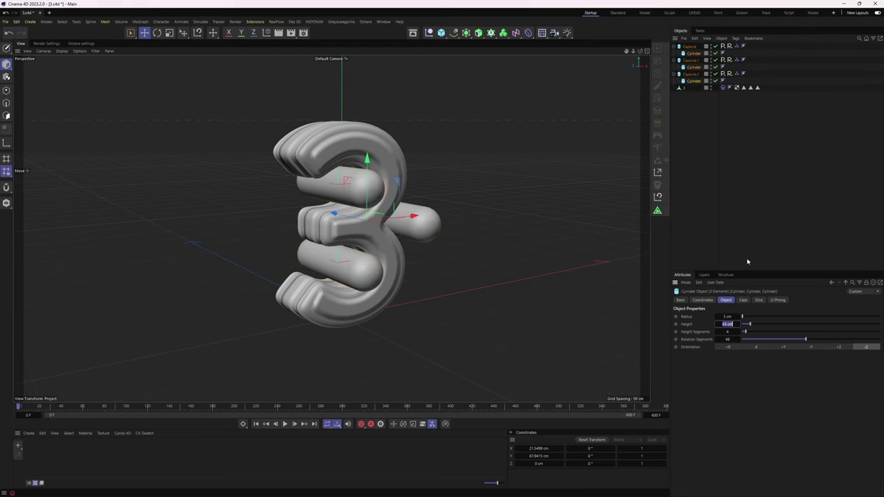
Set the balloon Overpressure to 2
click(698, 144)
key(F8)
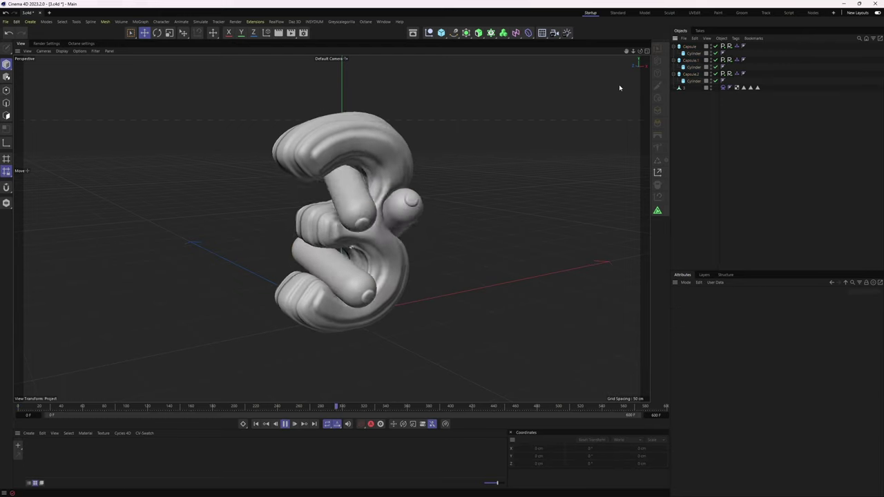
text(2)
key(Tab)
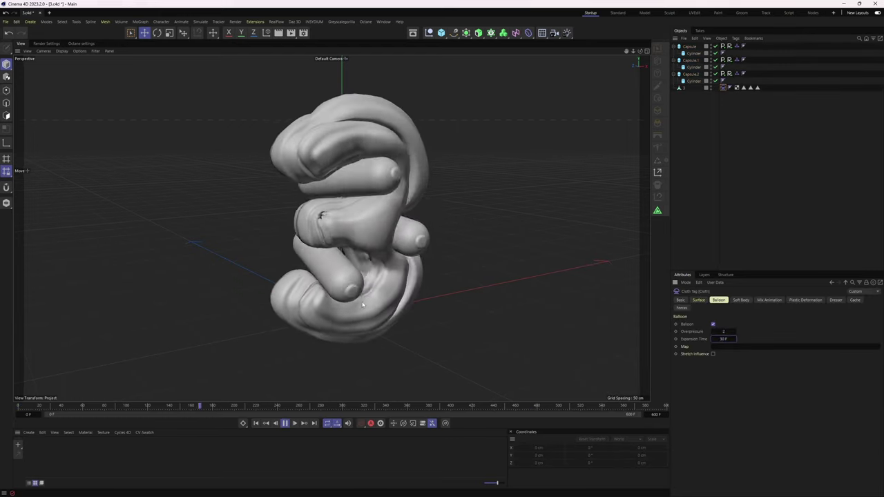
Lower Mix Animation Influence to 5%, then open the recent 3 scene with stage
key(ctrl+d)
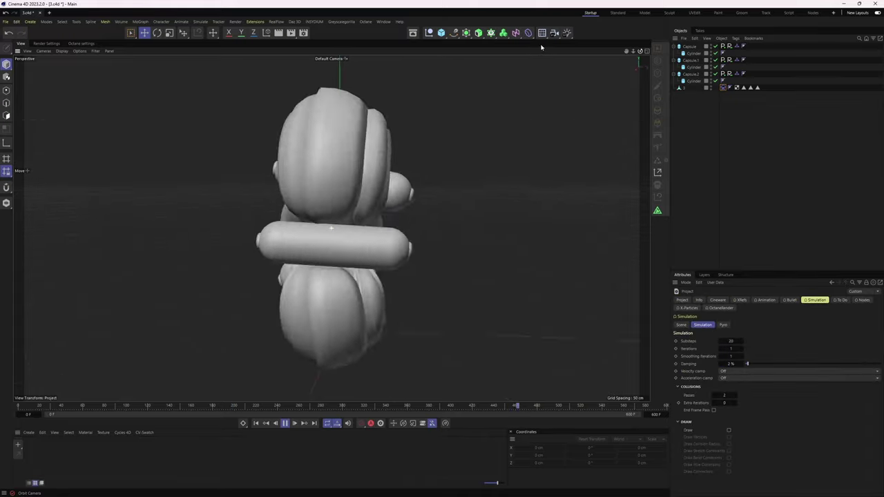
drag(751, 336, 736, 333)
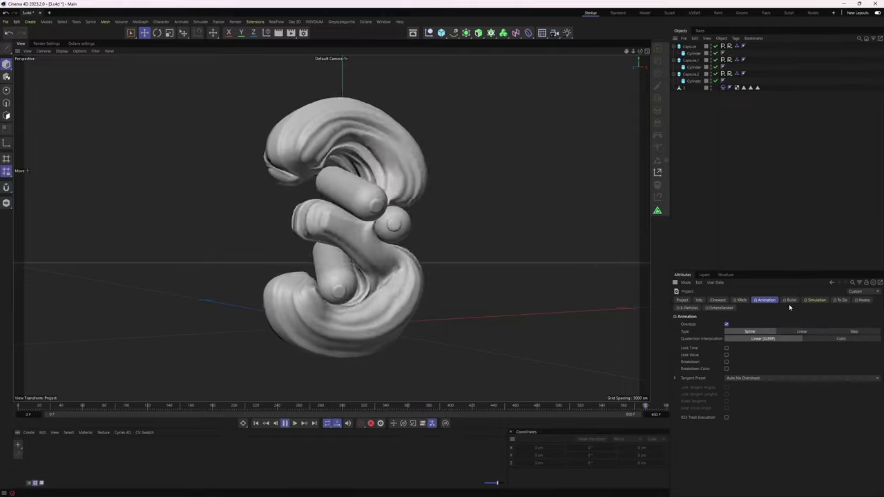
click(813, 299)
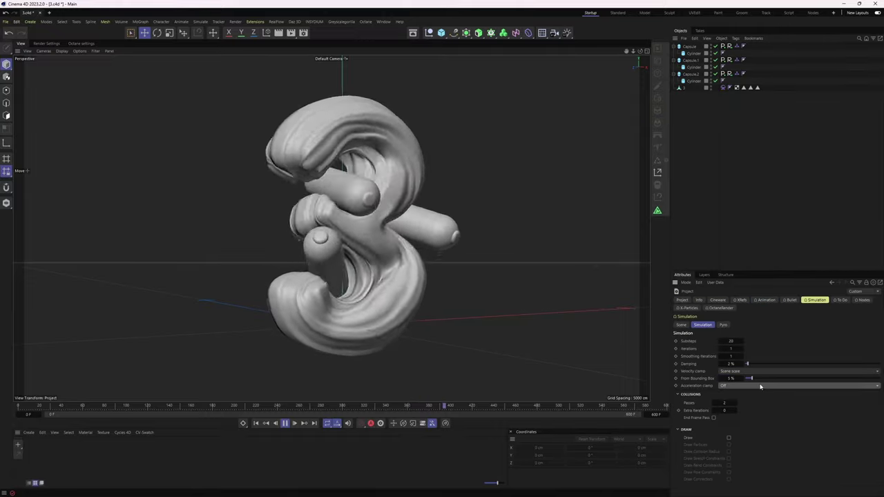
click(5, 21)
click(144, 58)
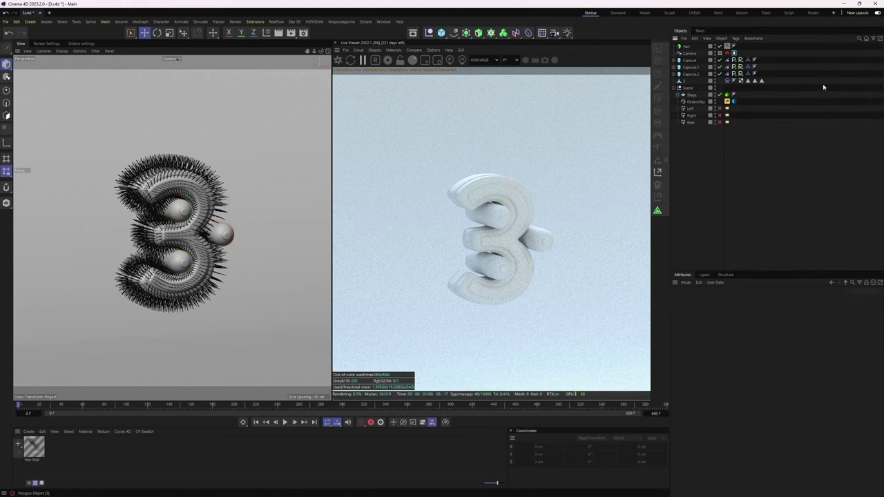
Adjust the Hair object's dynamics and forces and play the fur simulation
click(284, 422)
click(285, 422)
click(809, 299)
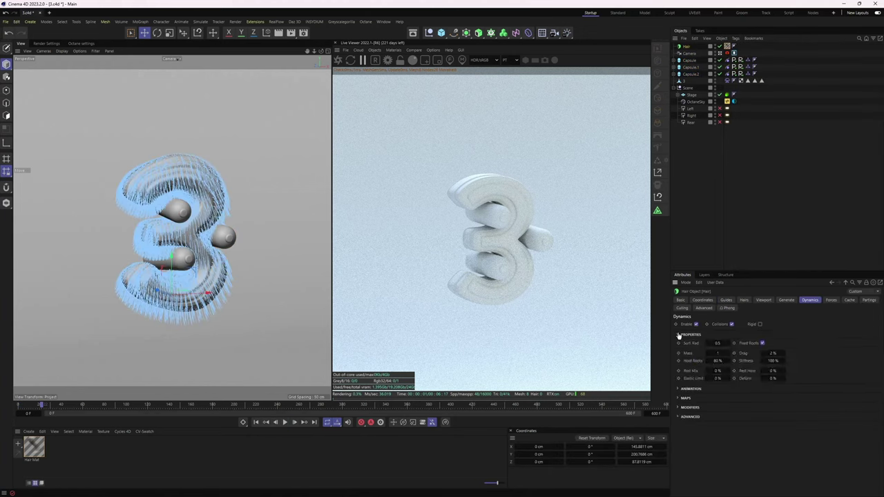
click(678, 335)
click(689, 344)
click(831, 299)
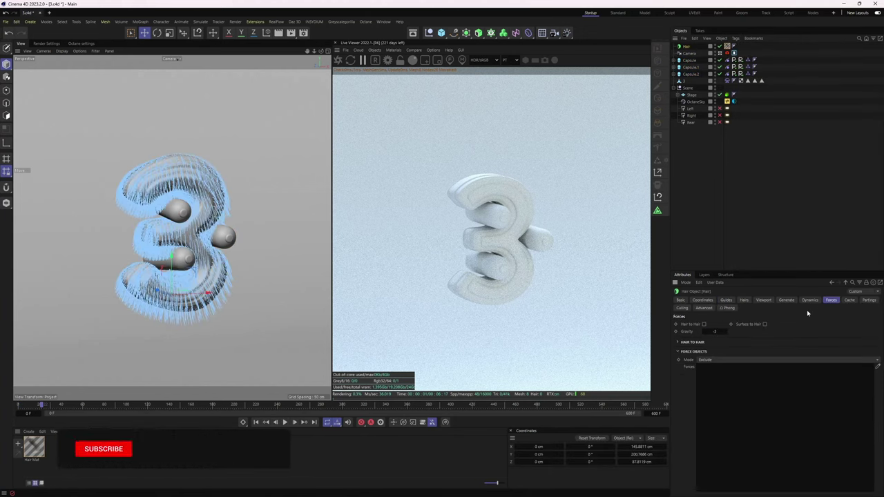
click(284, 422)
click(286, 423)
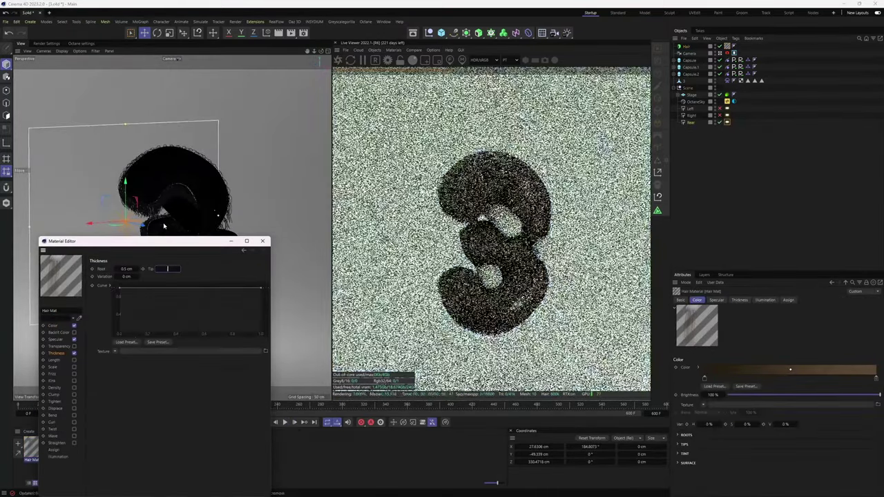
text(0.05)
Increase the hair count to 600k in the hair's display settings
click(262, 241)
click(686, 46)
click(764, 300)
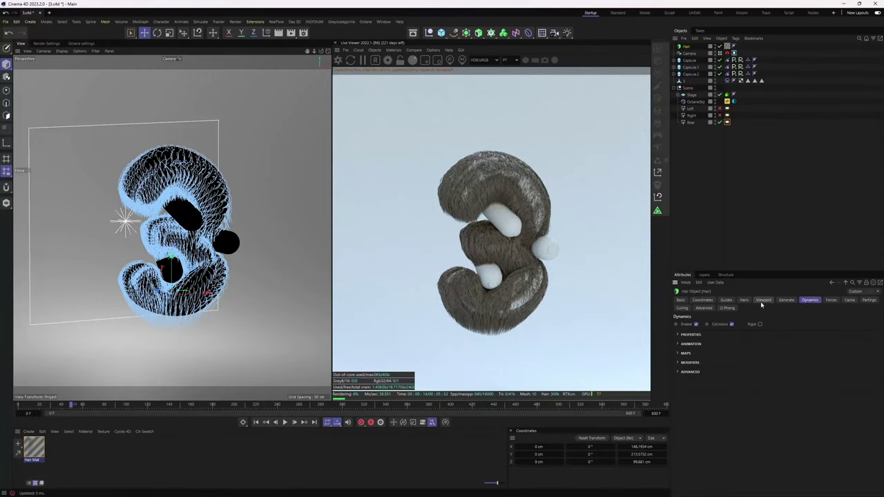
key(Return)
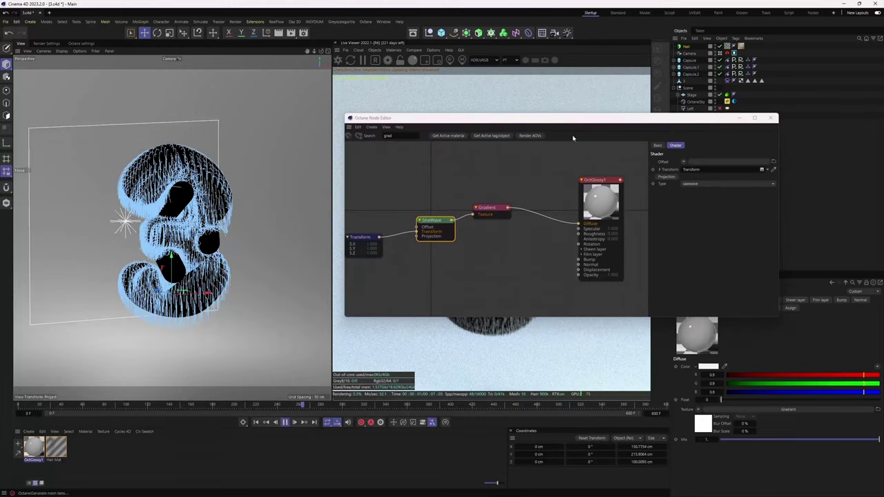
Apply the purple gradient colour to the fur material and turn on hair Clump
drag(398, 119, 482, 225)
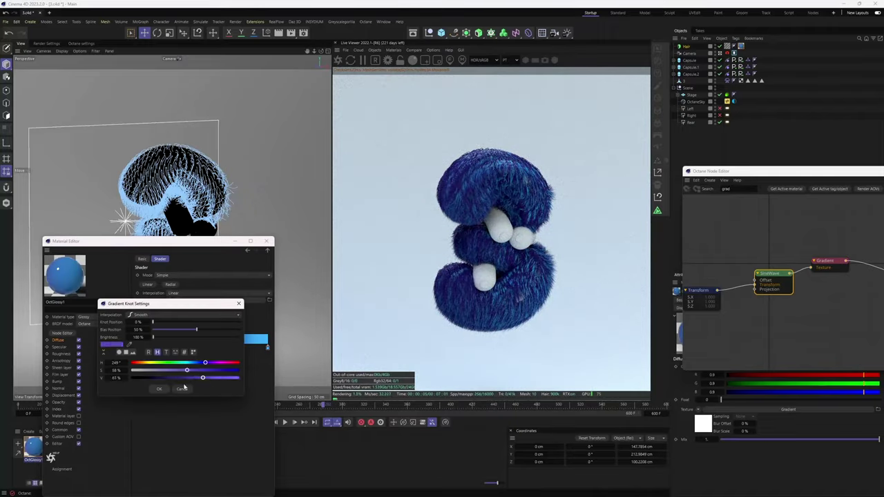
click(183, 389)
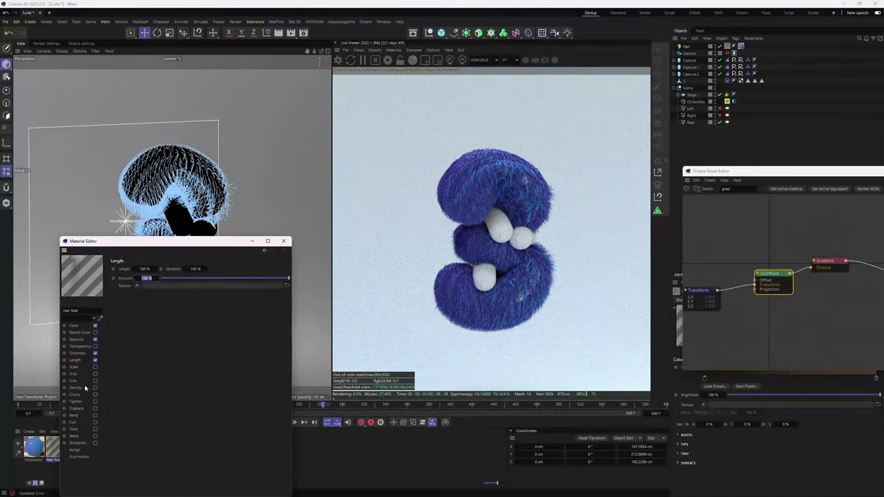
click(96, 394)
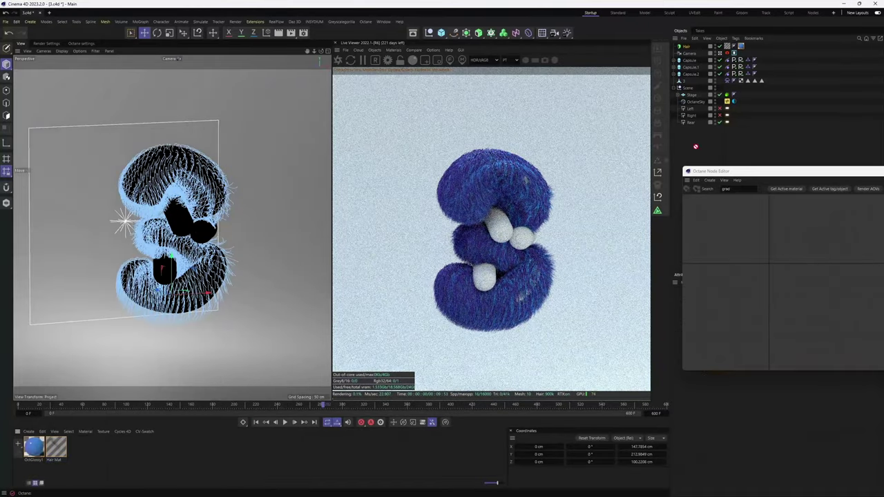
Select the Left light and move it further right
click(725, 47)
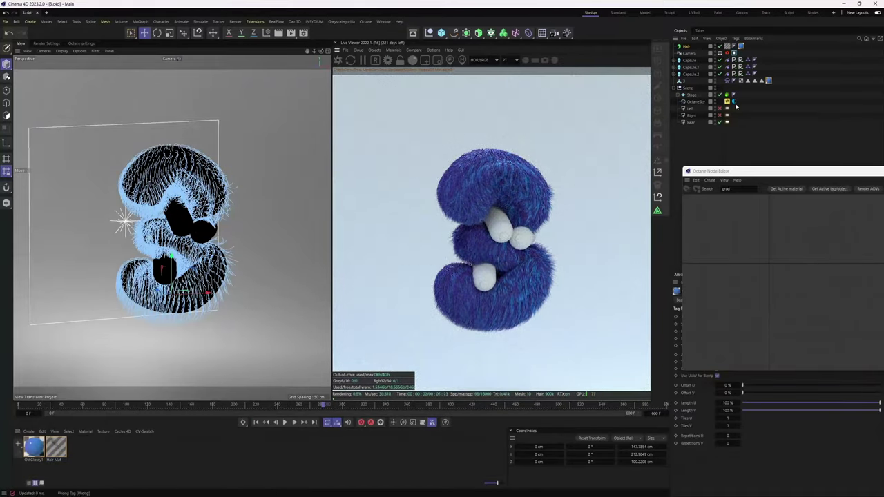
click(736, 109)
key(o)
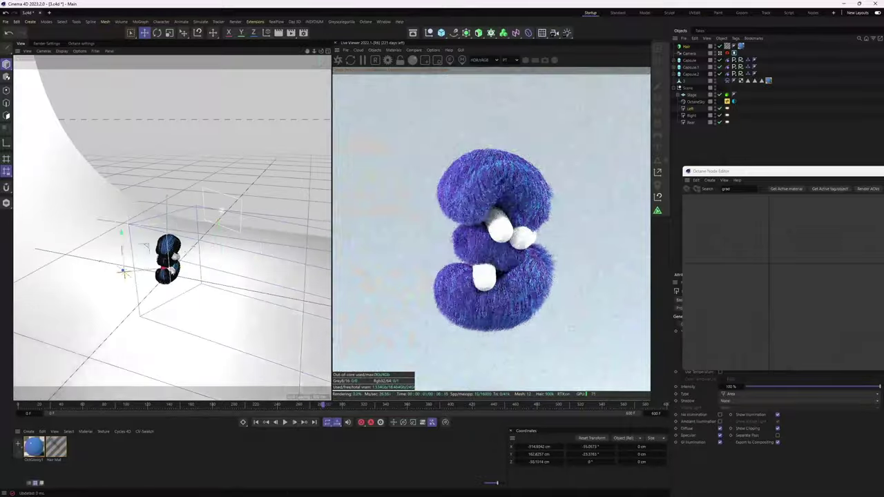
drag(125, 273, 204, 286)
Reposition the Right light beside the 3 and switch to the four-view layout
click(727, 116)
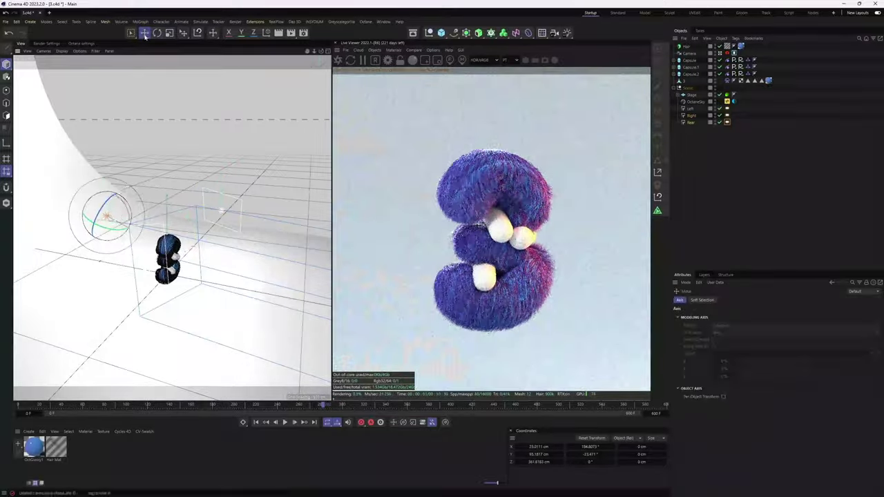
drag(147, 251, 128, 220)
key(F5)
Inspect the light and camera Octane tags, then open the Hair Mat material
click(727, 115)
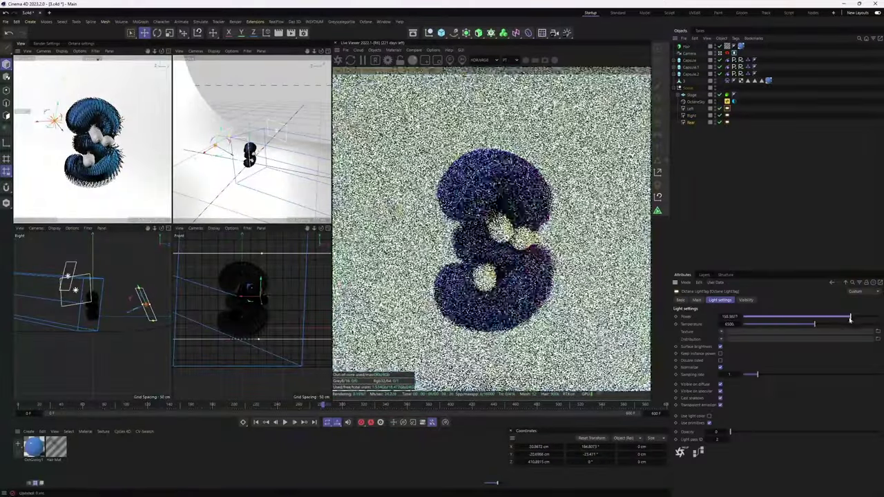
click(81, 42)
click(20, 42)
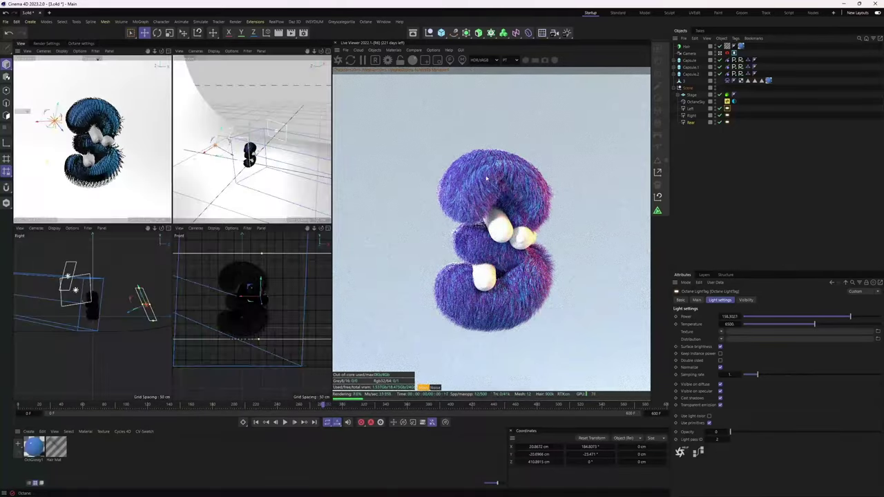
click(720, 53)
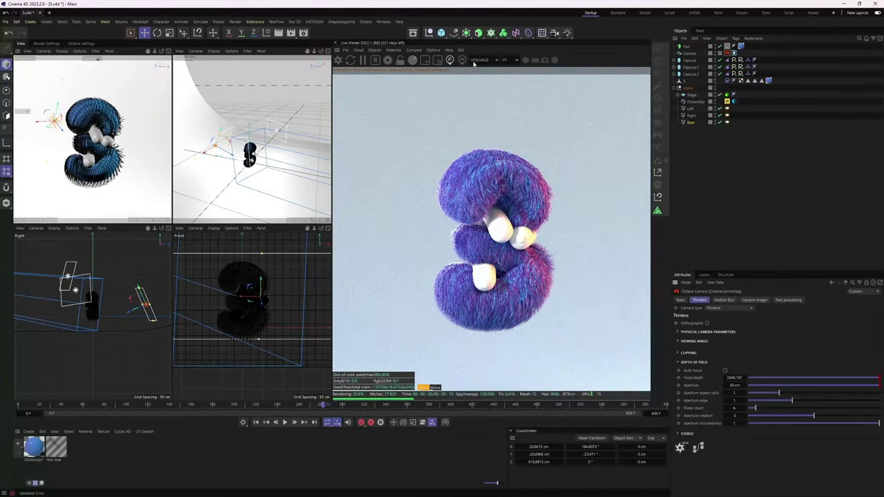
scroll(509, 102, up, 3)
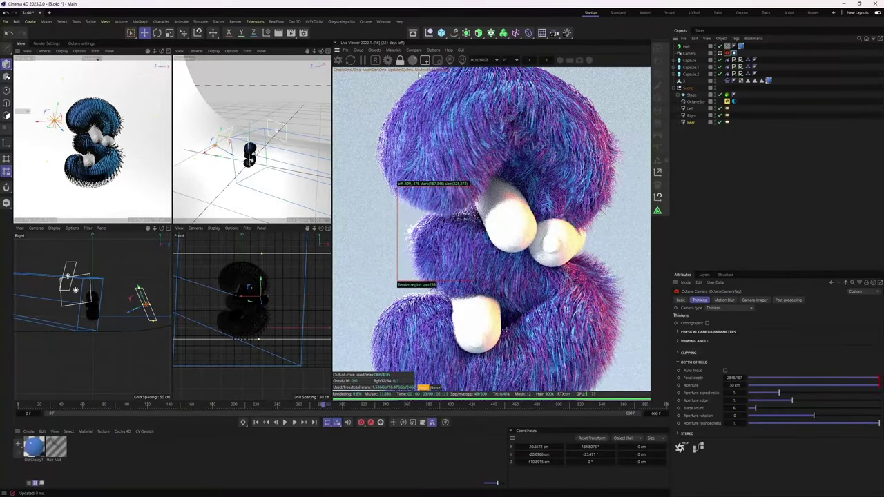
click(425, 60)
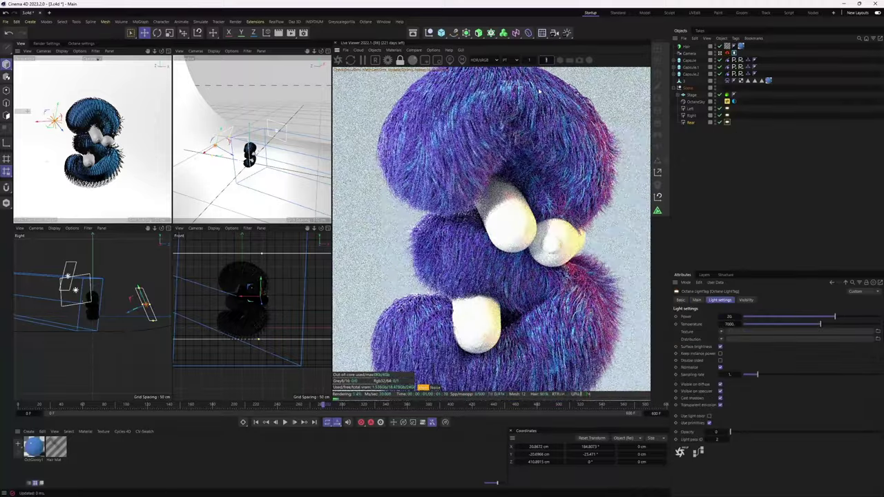
double_click(55, 447)
Check the hair material's clump settings, then play and stop the fur animation preview
click(93, 368)
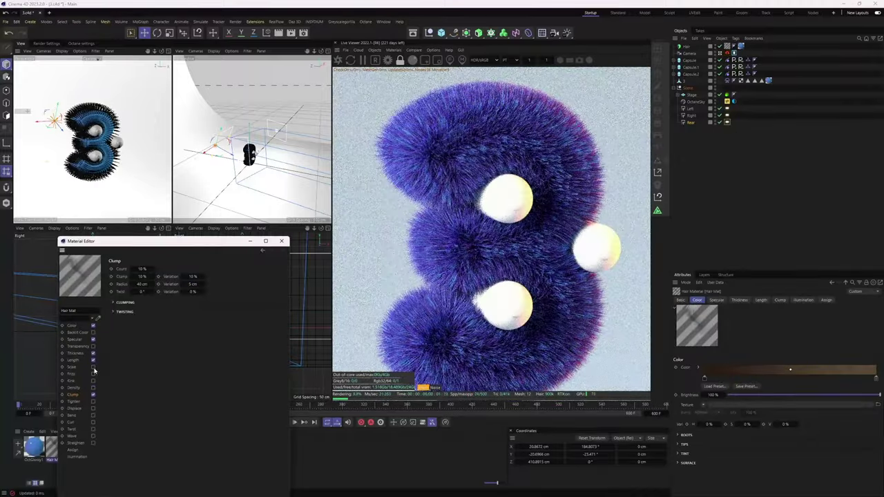
click(281, 241)
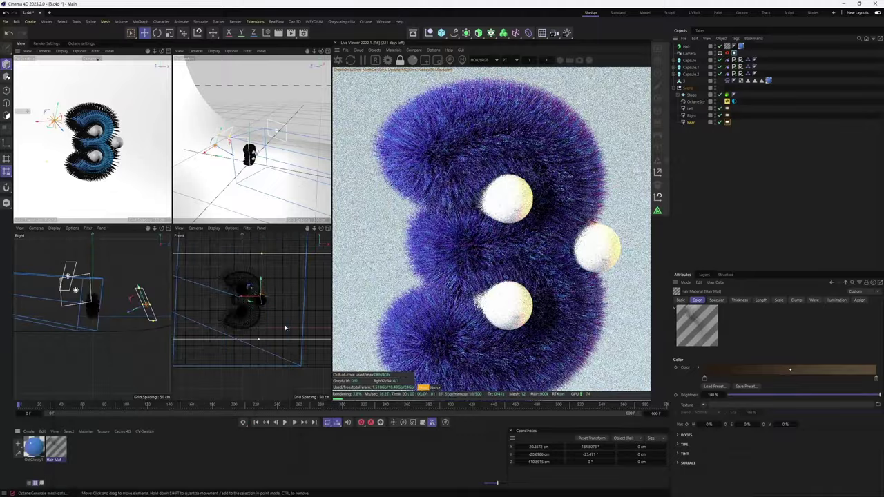
click(285, 422)
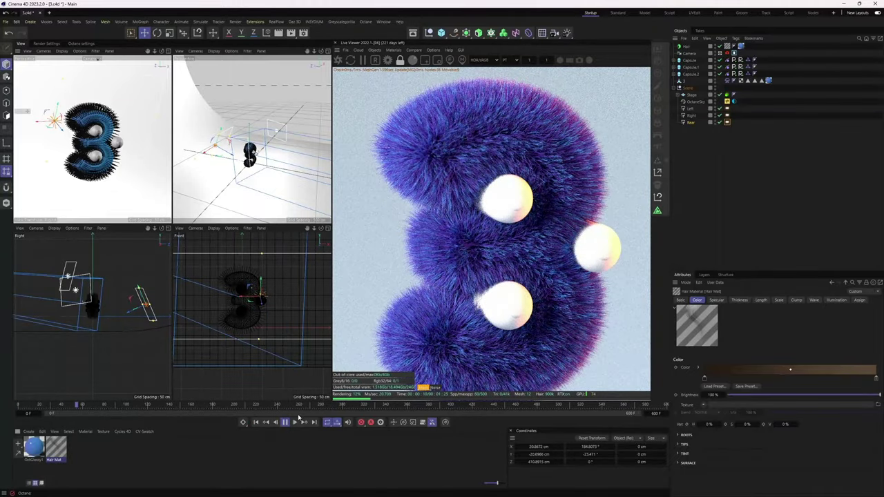
click(284, 422)
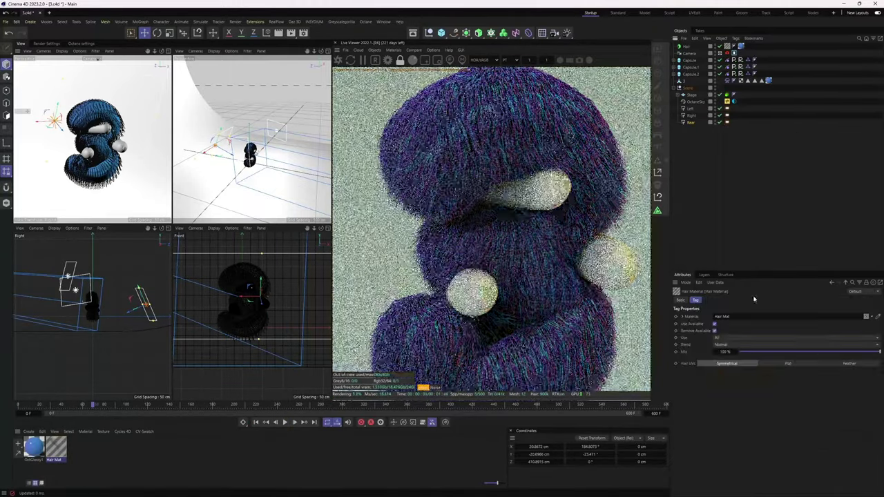
Inspect the Hair object's hair count and guide settings, then deselect it
click(826, 301)
click(744, 301)
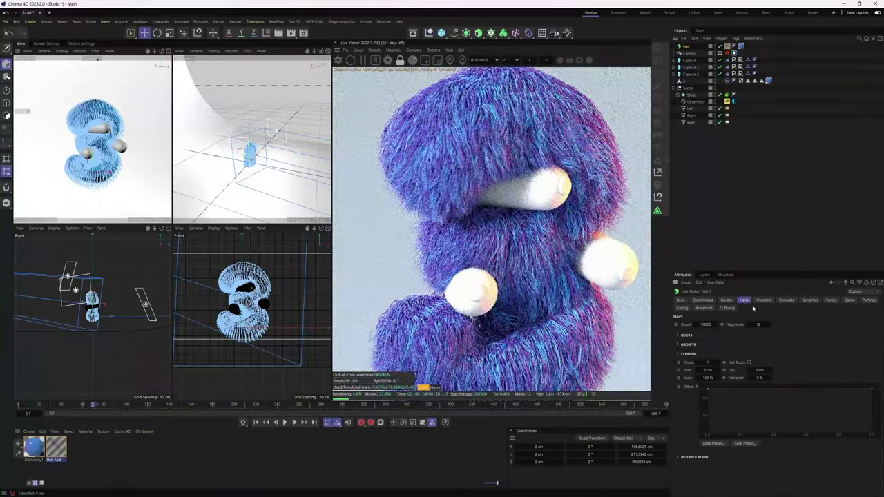
click(775, 219)
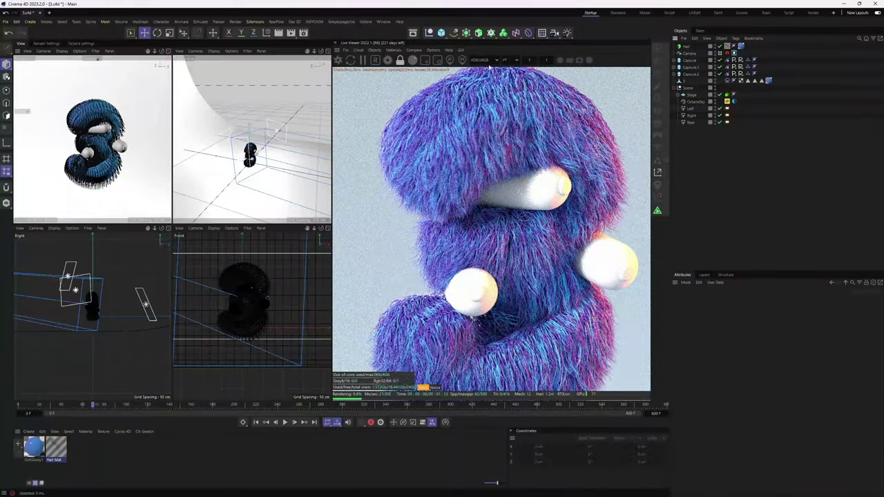
Create an Octane Diffuse material coloured light mint green for the backdrop
click(393, 50)
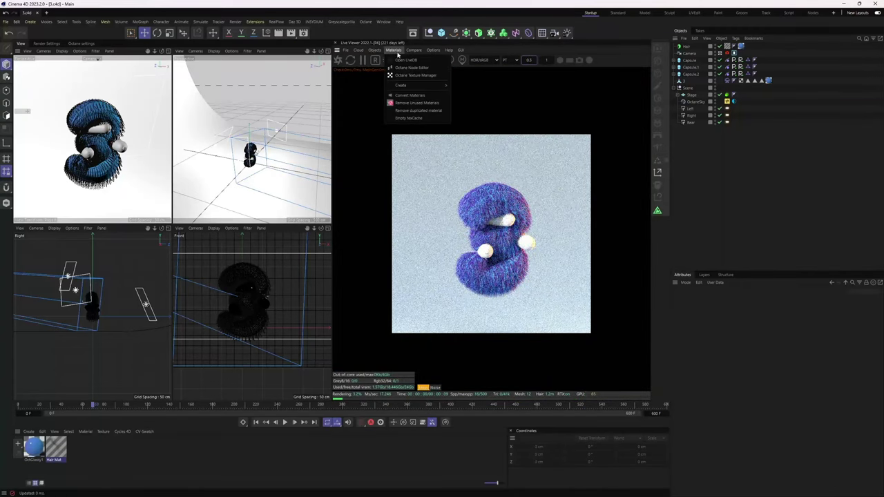
click(479, 102)
double_click(40, 443)
click(158, 269)
click(131, 325)
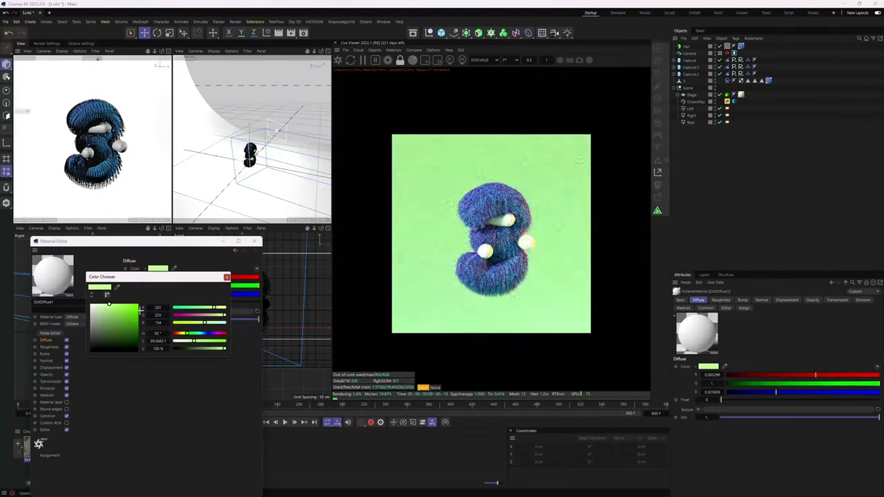
click(253, 243)
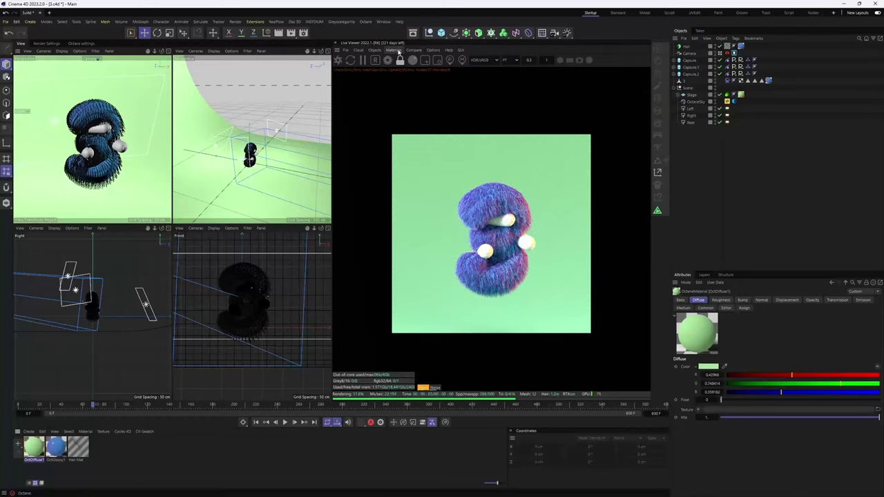
Create an Octane Glossy material with an adjusted green diffuse colour for the capsules
click(398, 53)
click(423, 81)
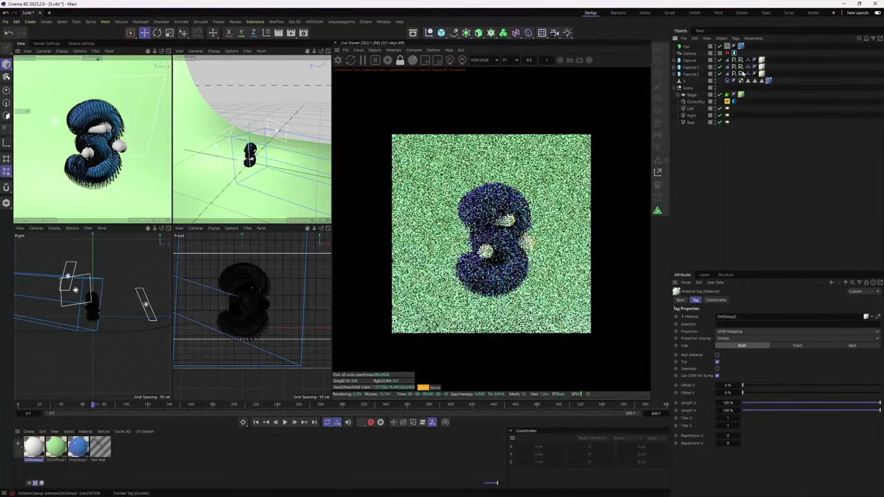
double_click(34, 447)
click(161, 269)
click(117, 325)
click(206, 349)
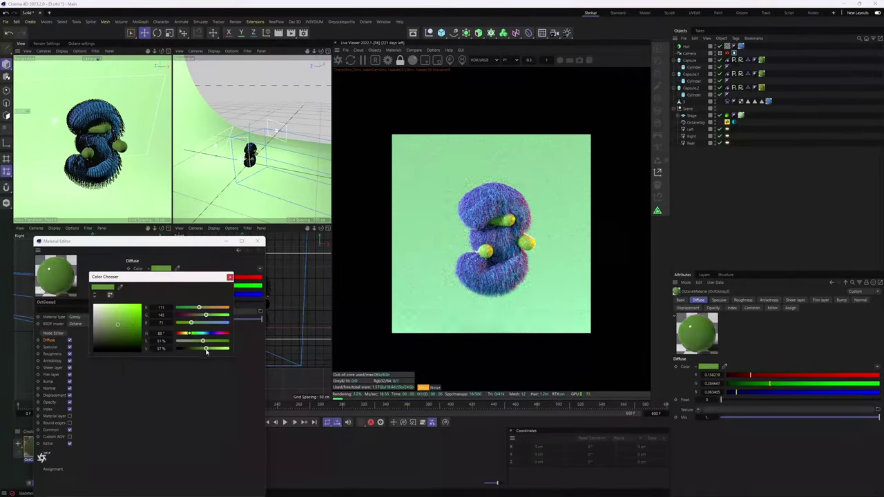
click(230, 277)
click(257, 241)
Set the projection of all three capsule material tags to Cubic
click(767, 99)
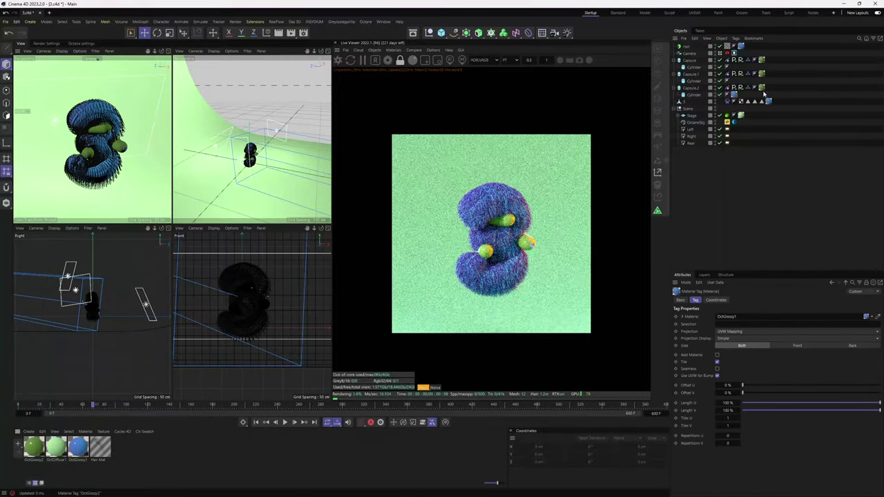
shift+click(761, 100)
click(795, 331)
click(732, 360)
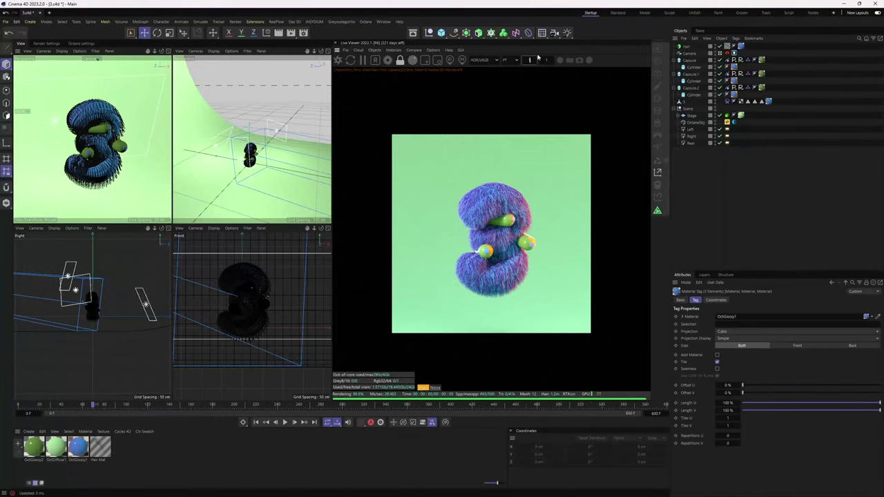
click(80, 43)
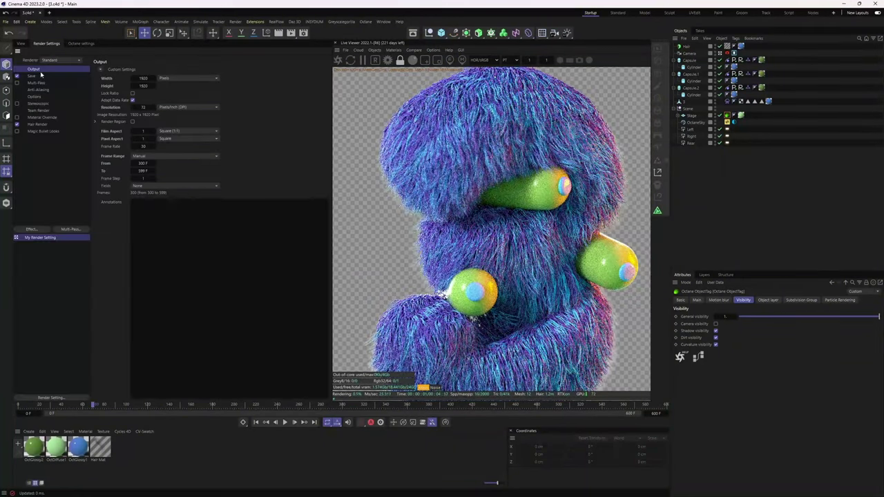
Calculate the Cloth tag's simulation cache, then start calculating the Hair object's dynamics cache
click(5, 22)
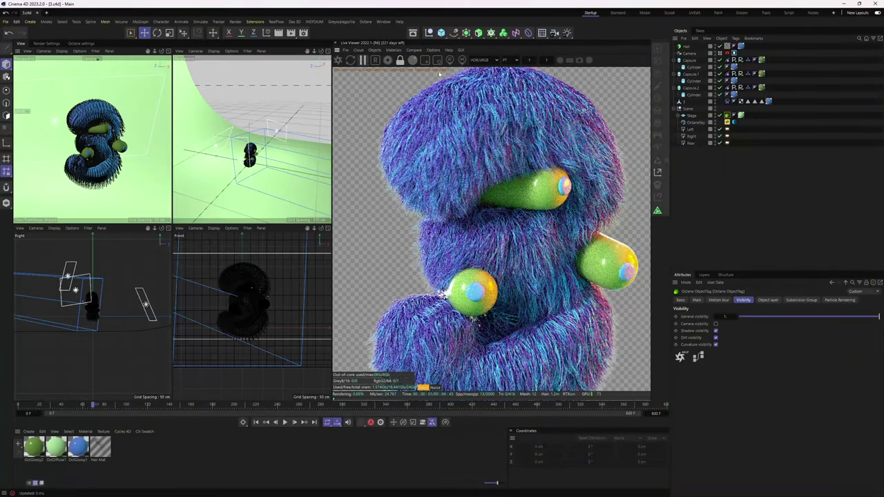
click(727, 101)
click(855, 300)
click(800, 340)
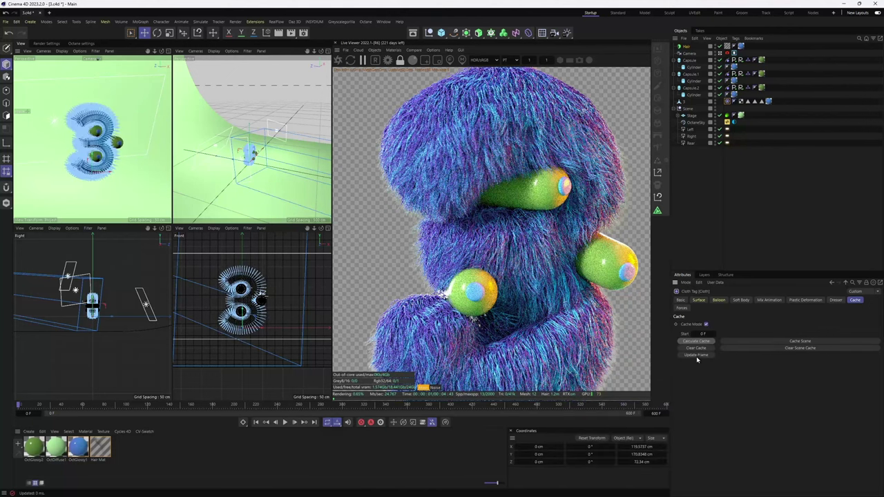
click(684, 46)
click(699, 335)
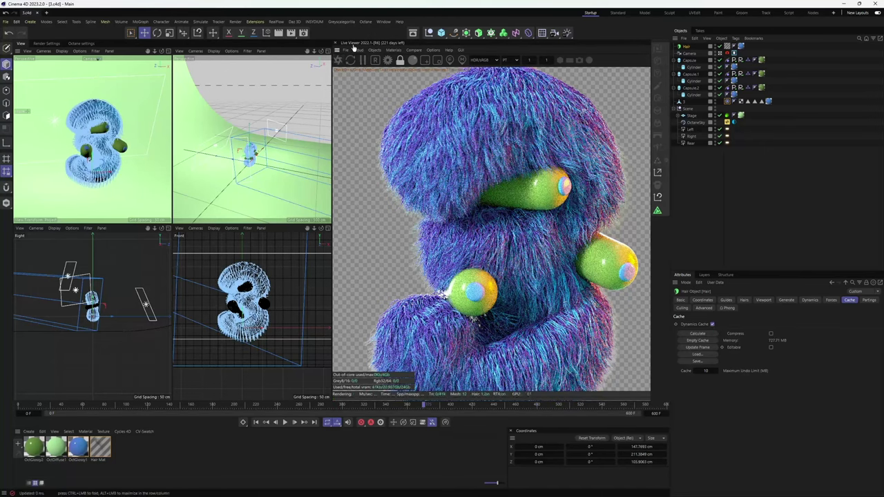
Bring up OctGlossy2's diffuse colour chooser to adjust the capsules' green
double_click(36, 447)
click(164, 269)
Darken the capsules' green, then add an image texture with a line-pattern height map to OctGlossy2's bump
click(258, 241)
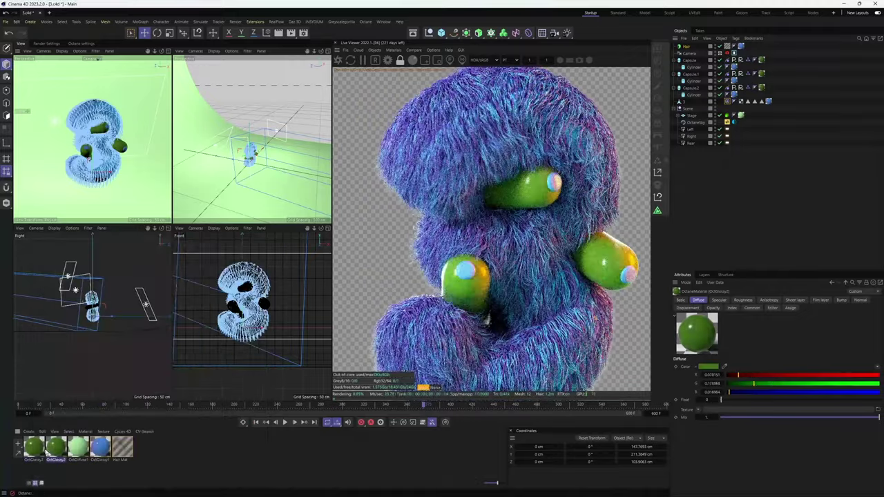
click(751, 86)
double_click(55, 448)
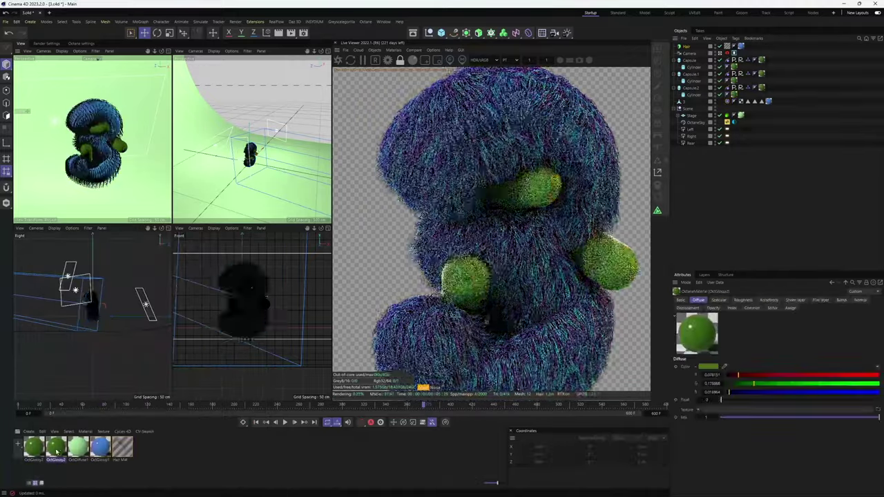
click(251, 277)
click(160, 277)
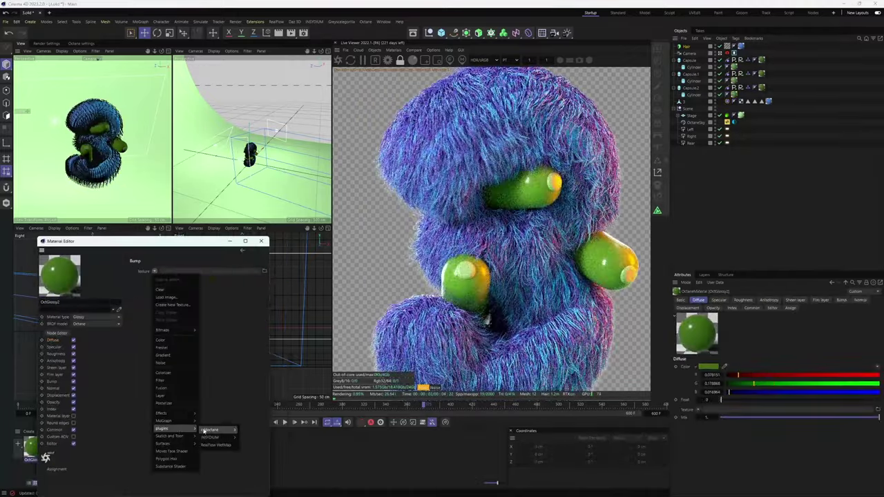
click(180, 424)
click(156, 271)
click(173, 132)
click(364, 486)
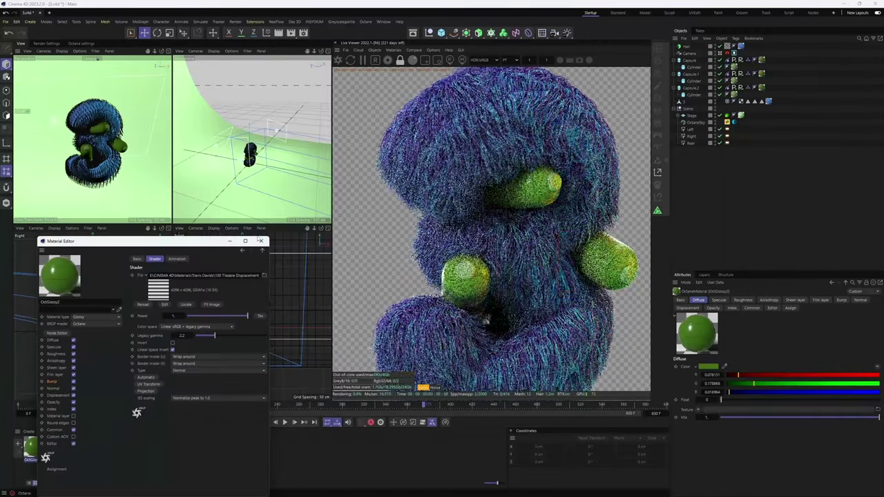
click(261, 241)
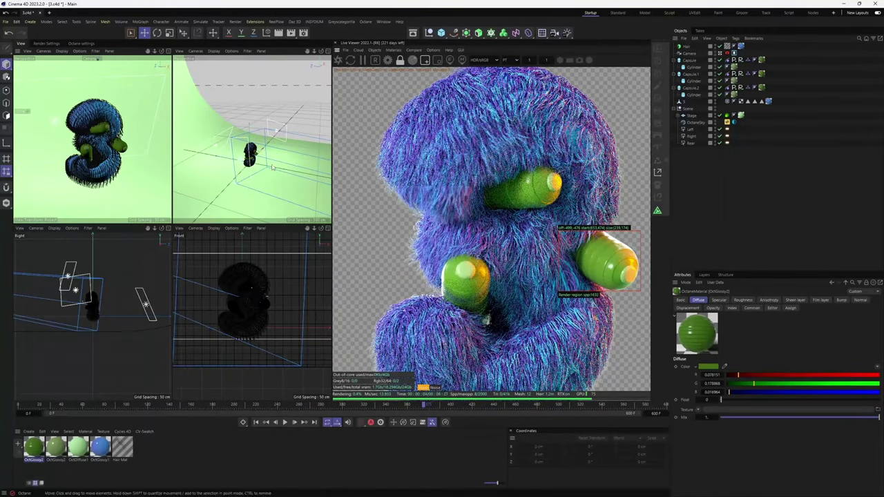
Replace OctGlossy2's bump image texture with a dotted-pattern height map
double_click(55, 447)
click(161, 277)
click(179, 425)
click(156, 271)
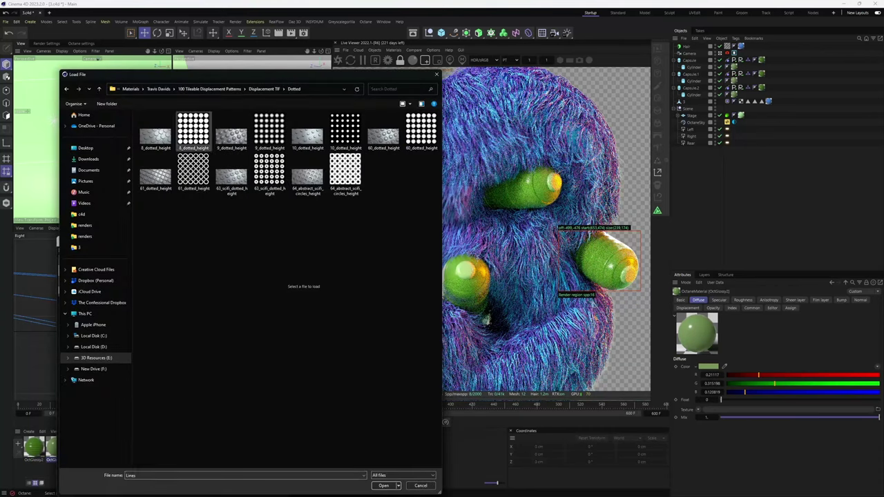
double_click(381, 143)
click(484, 279)
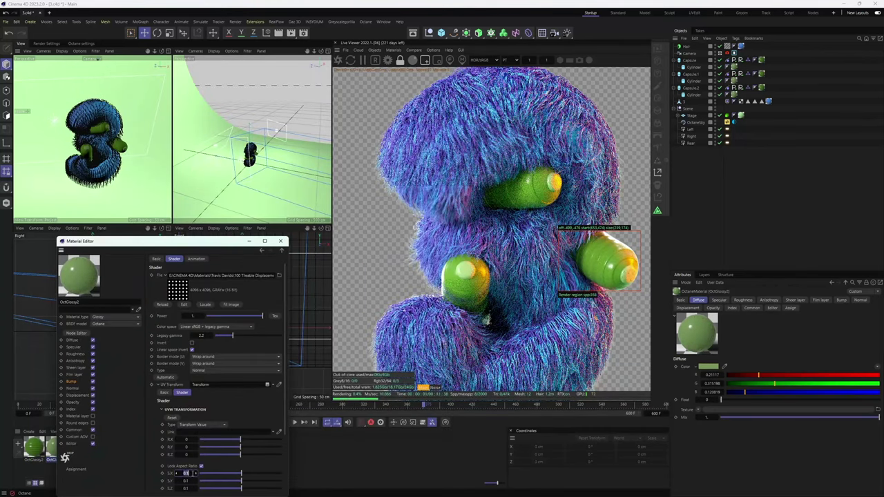
click(281, 241)
click(734, 46)
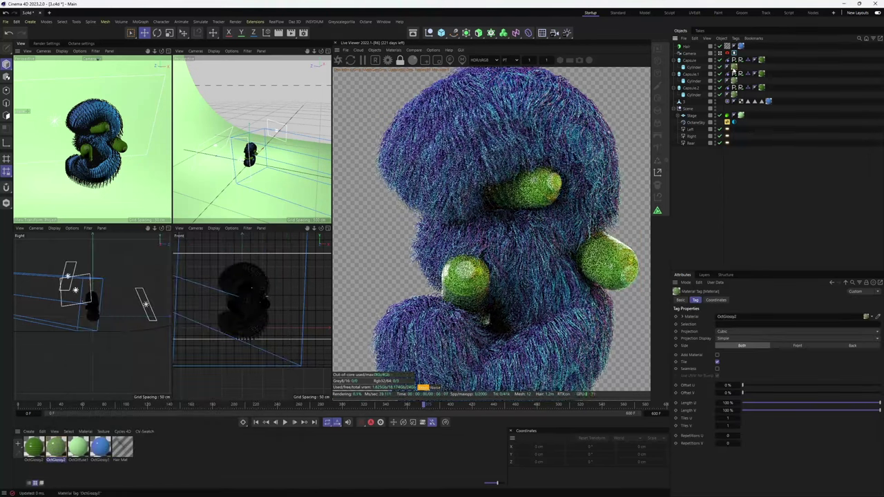